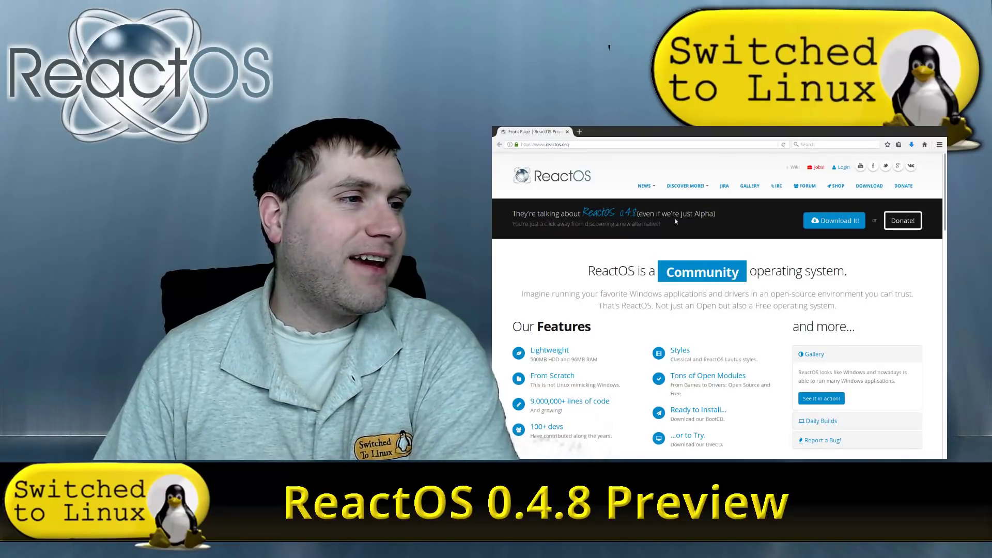
- Highlight the phrase '(even if we're just Alpha)' on the ReactOS site, then clear it and scroll on
left_click_drag(717, 214, 638, 216)
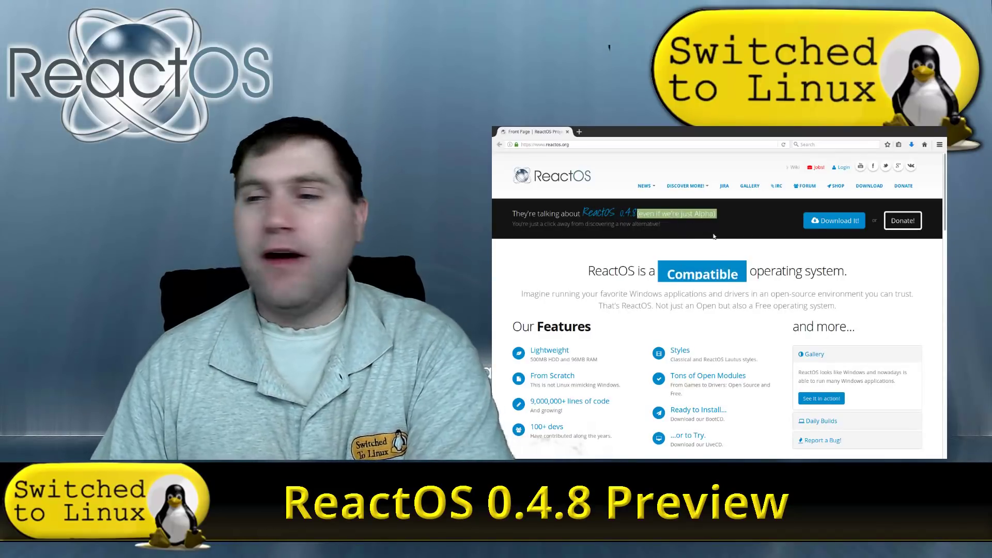
left_click(761, 246)
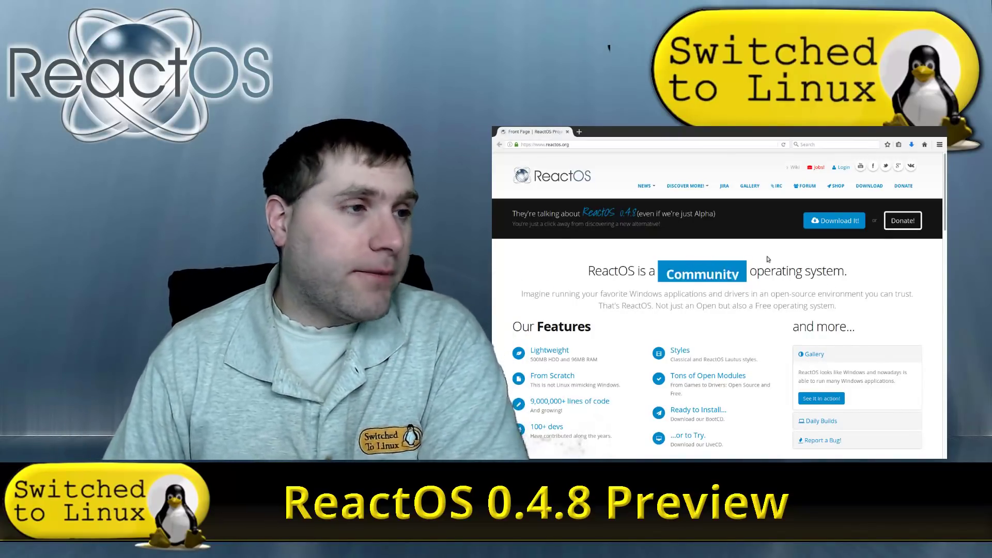
scroll(611, 306, "down", 3)
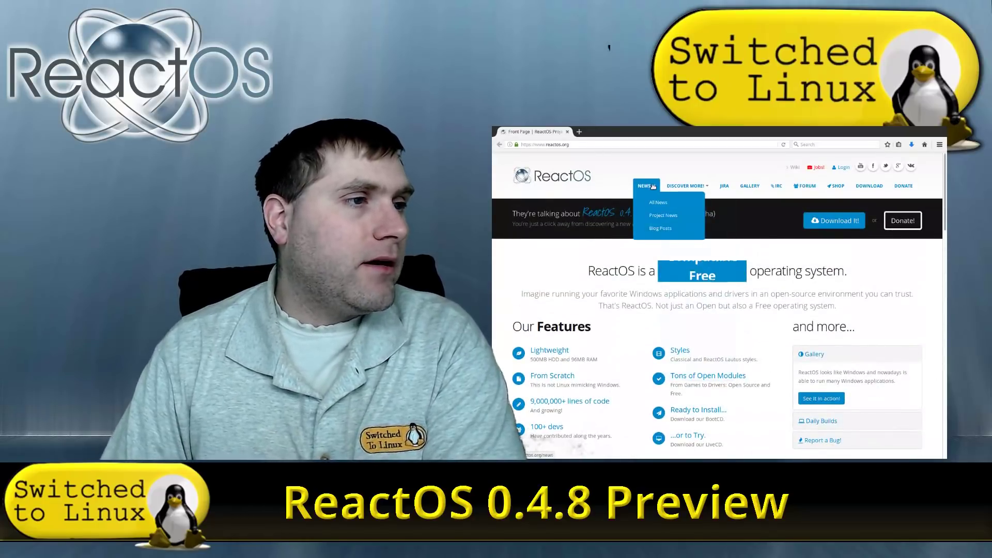
- Scroll through the download page's 0.4.8 BootCD, LiveCD, source code and nightly builds sections
mouse_move(688, 187)
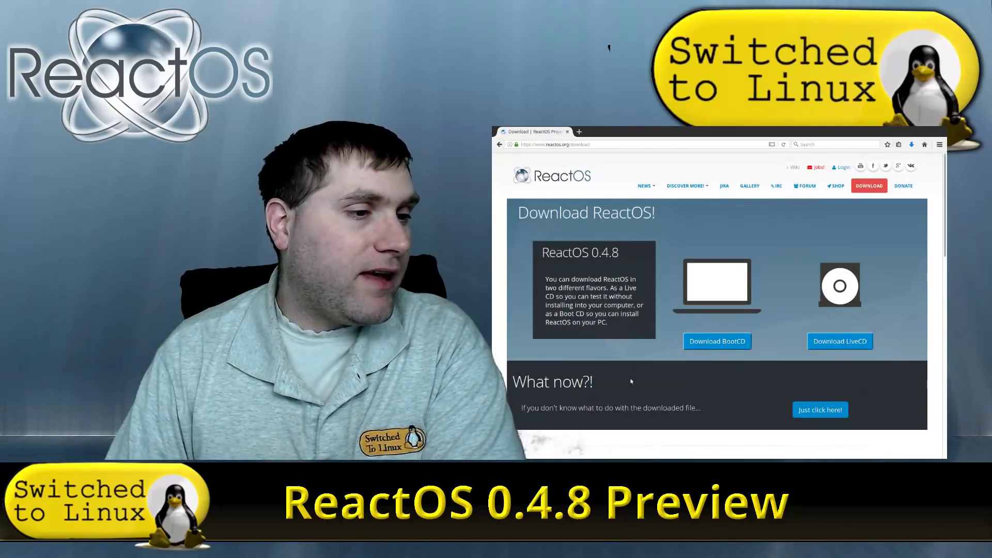
scroll(663, 359, "down", 1)
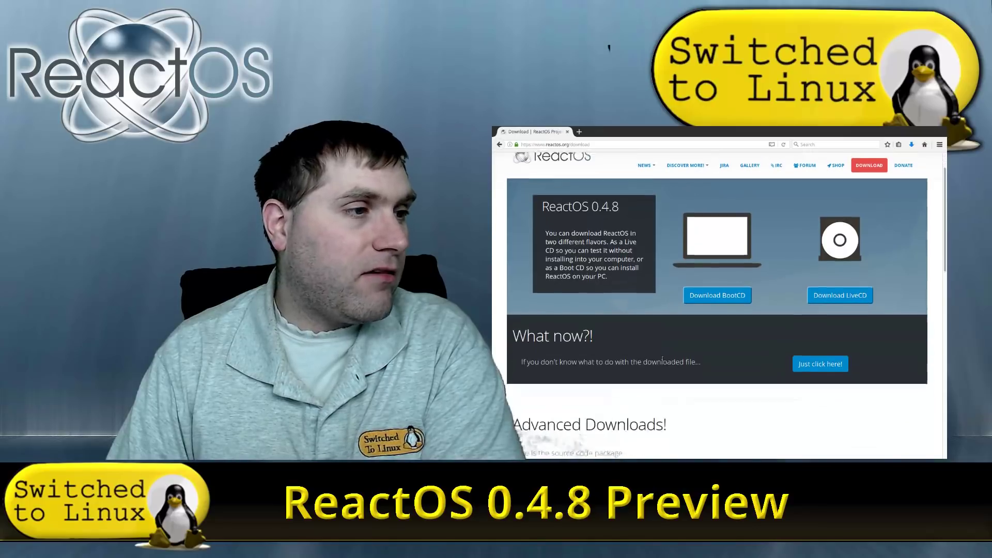
scroll(662, 358, "down", 4)
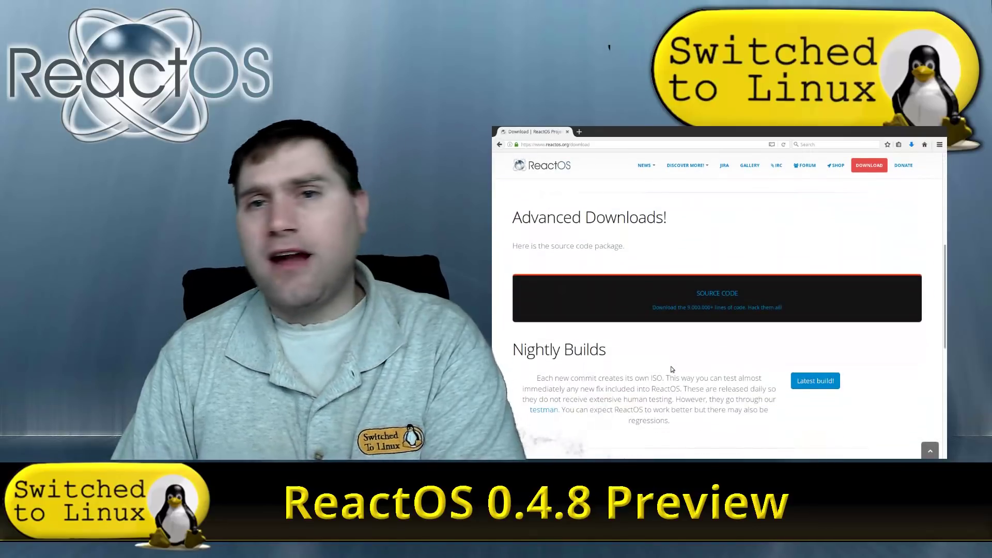
scroll(705, 346, "down", 1)
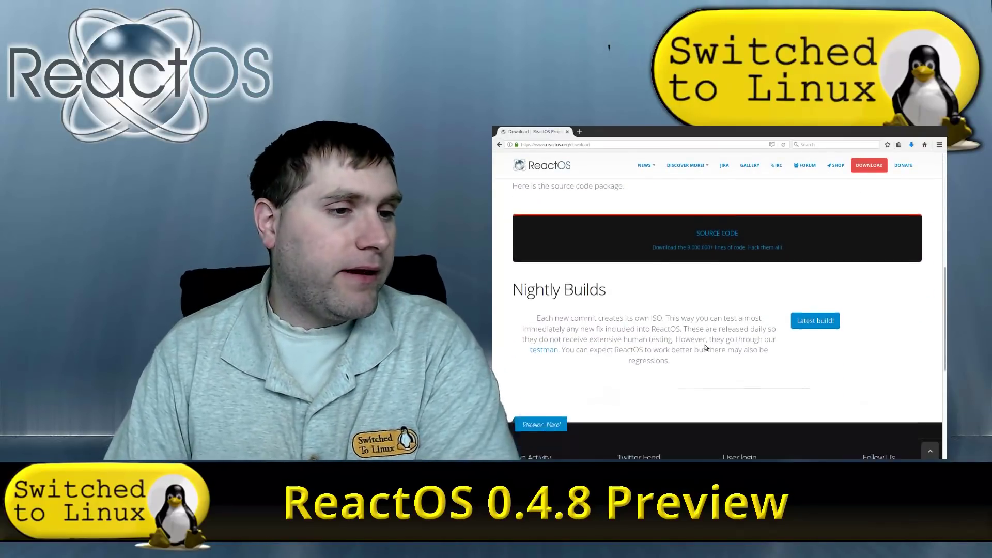
scroll(705, 347, "down", 2)
scroll(698, 339, "up", 2)
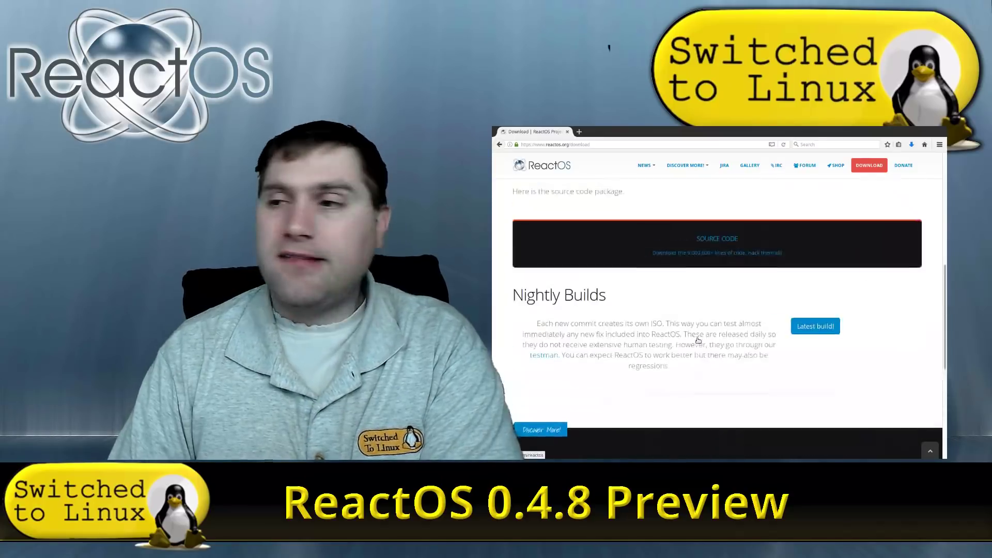
scroll(698, 340, "up", 5)
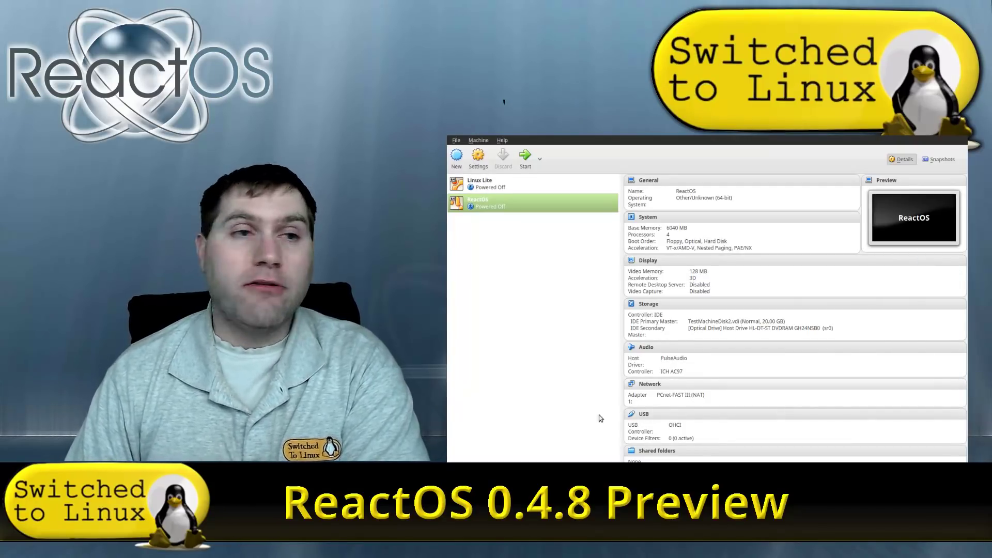
- View the Linux Lite machine's details, then return to the ReactOS machine
left_click(482, 187)
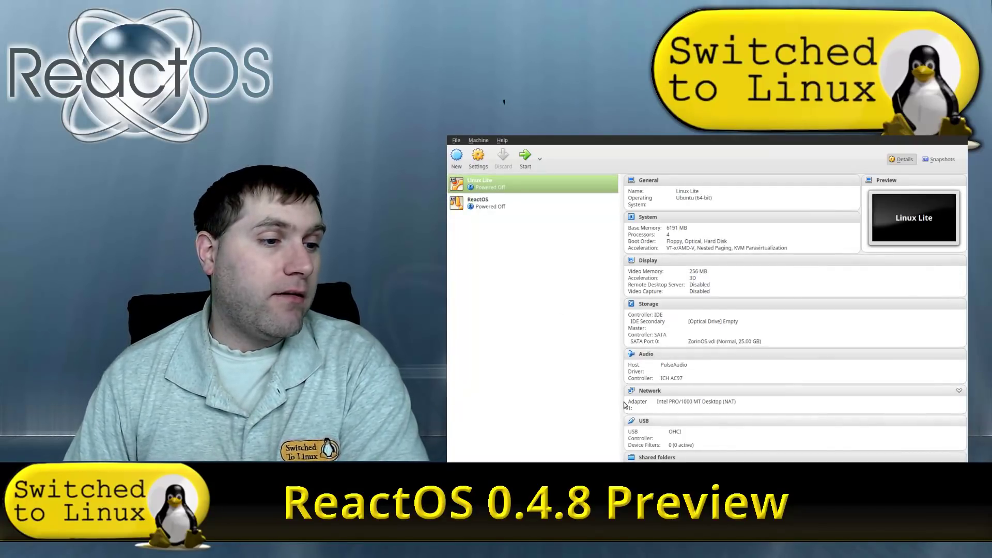
left_click(486, 206)
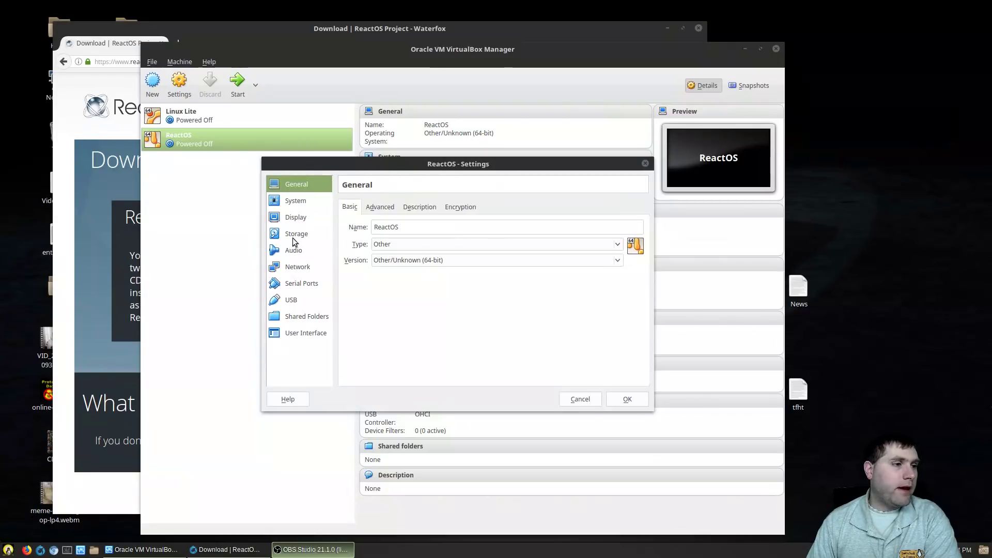
- Set the ReactOS NAT adapter type to PCnet-FAST III (Am79C973), save, and boot the machine
left_click(292, 267)
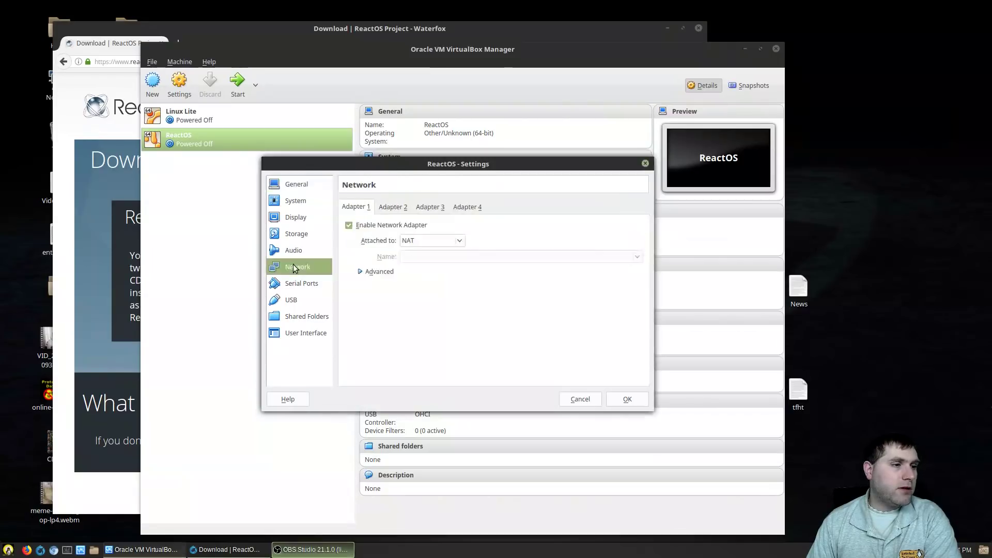
left_click(367, 272)
left_click(590, 289)
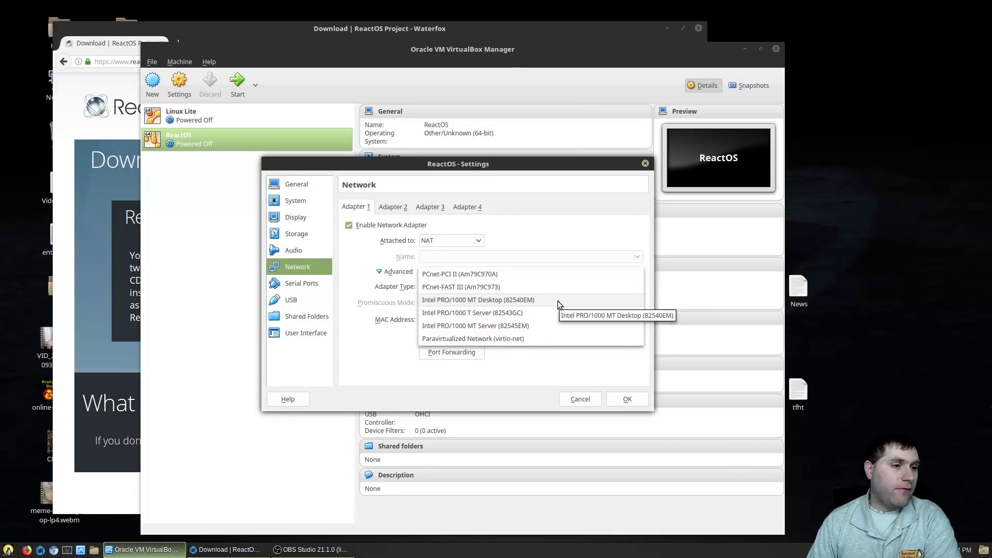
left_click(535, 288)
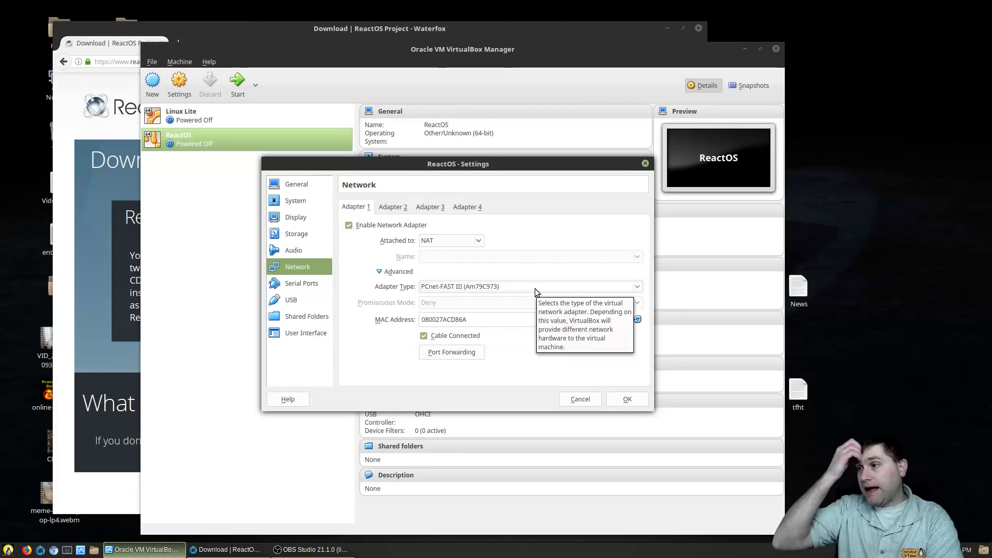
left_click(628, 398)
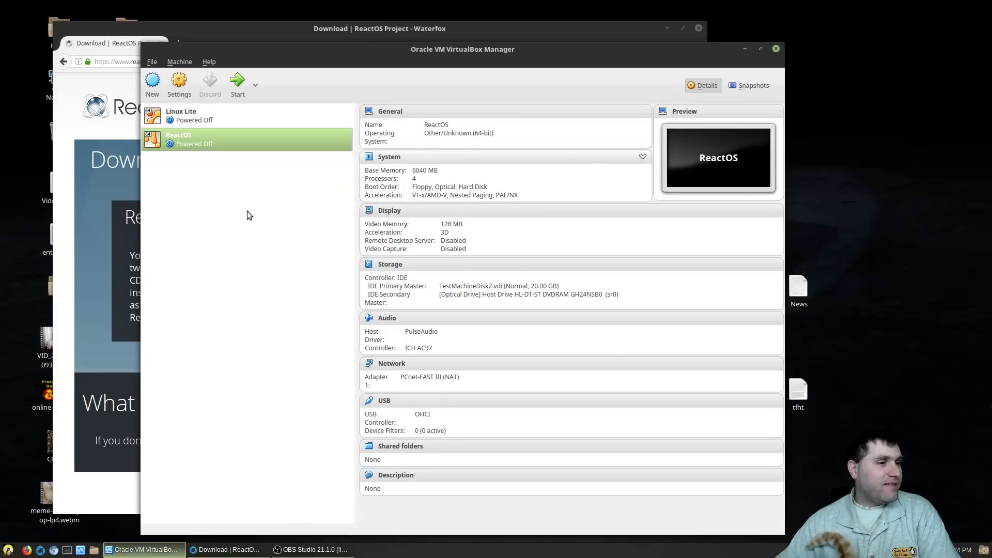
left_click(238, 85)
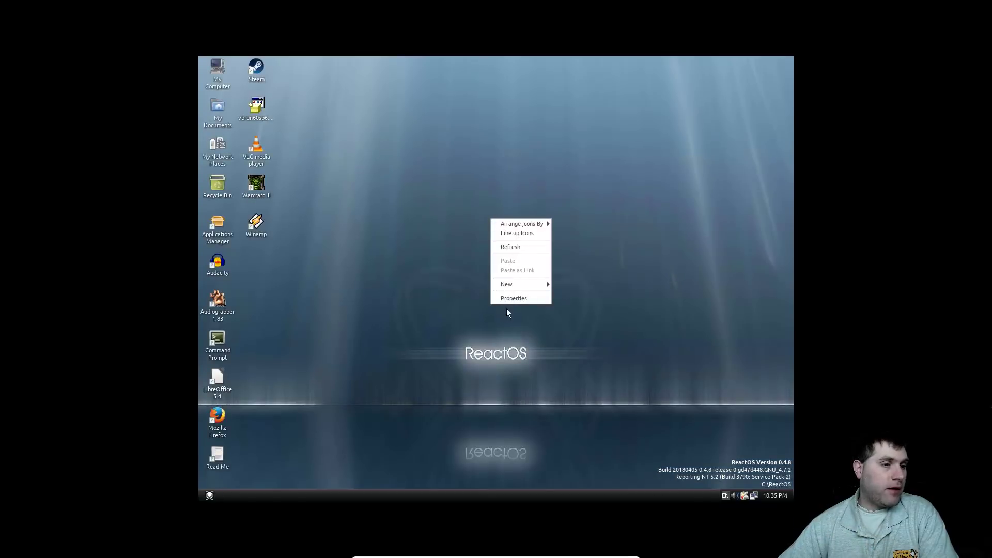
- Open and dismiss the Start menu on the freshly booted ReactOS desktop
left_click(386, 235)
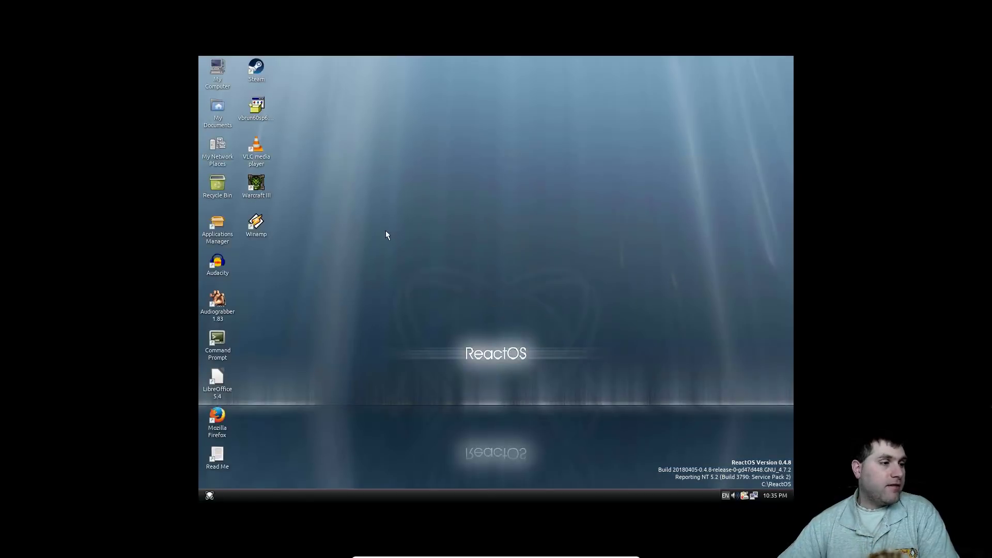
left_click(209, 495)
mouse_move(261, 374)
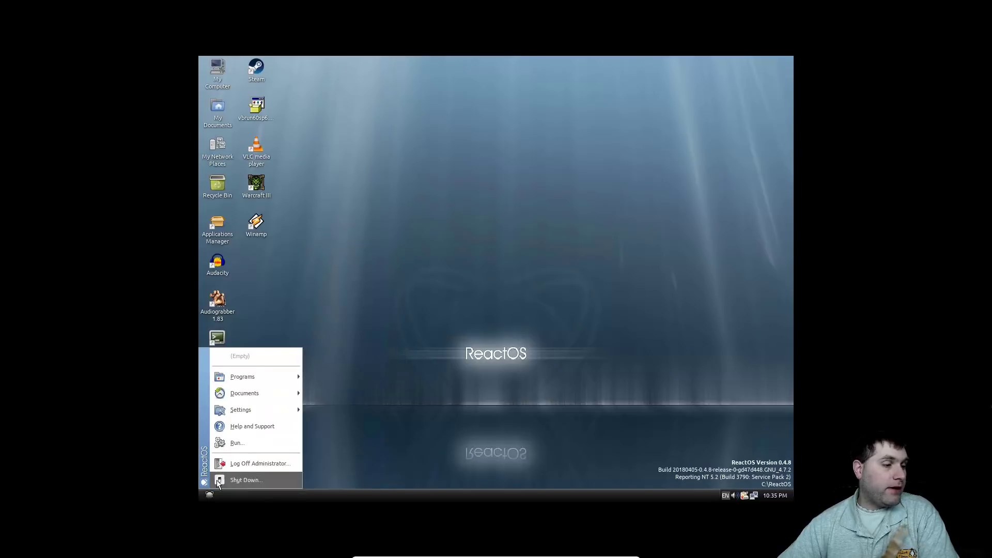
left_click(560, 260)
- Raise the screen resolution from 1152x864 to 1280x1024 and keep the new settings
right_click(602, 210)
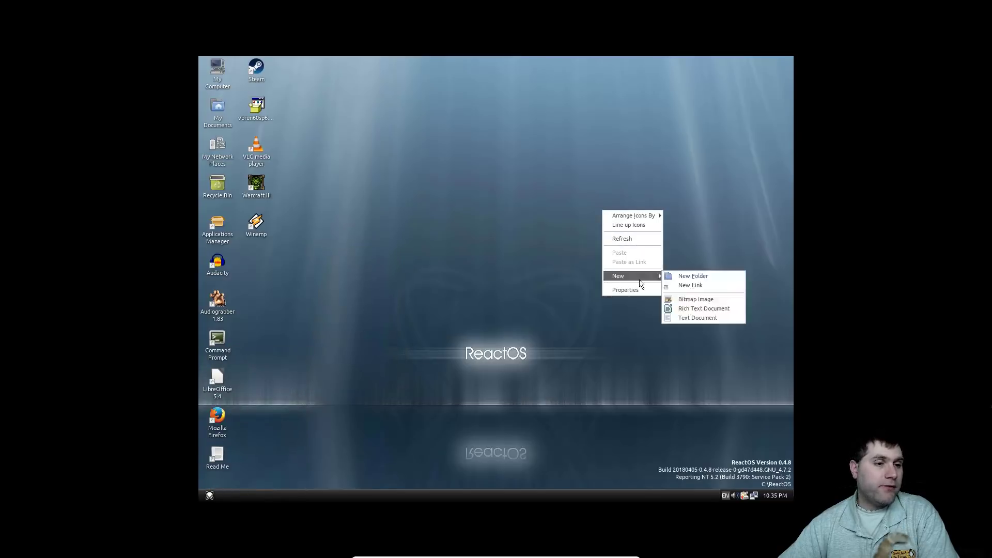
left_click(627, 290)
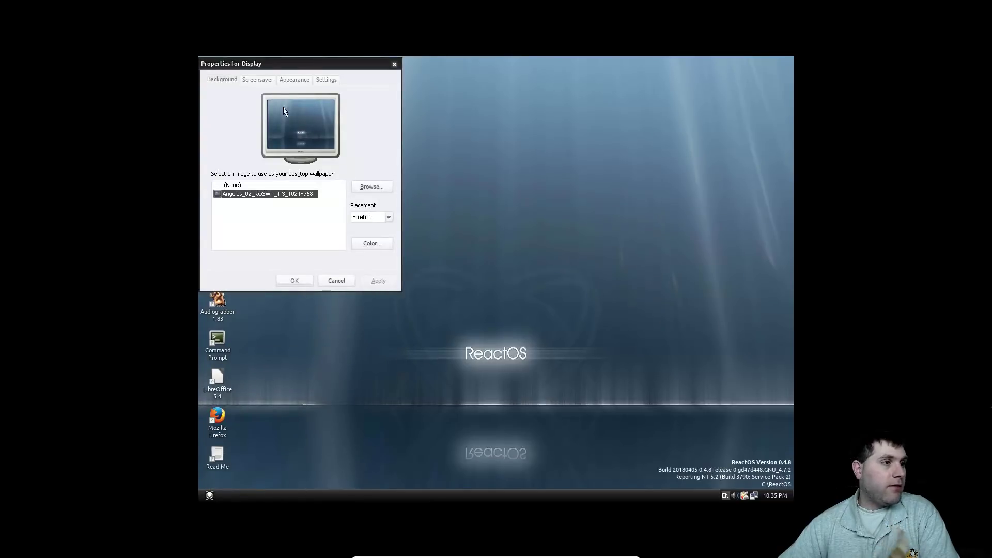
left_click(328, 79)
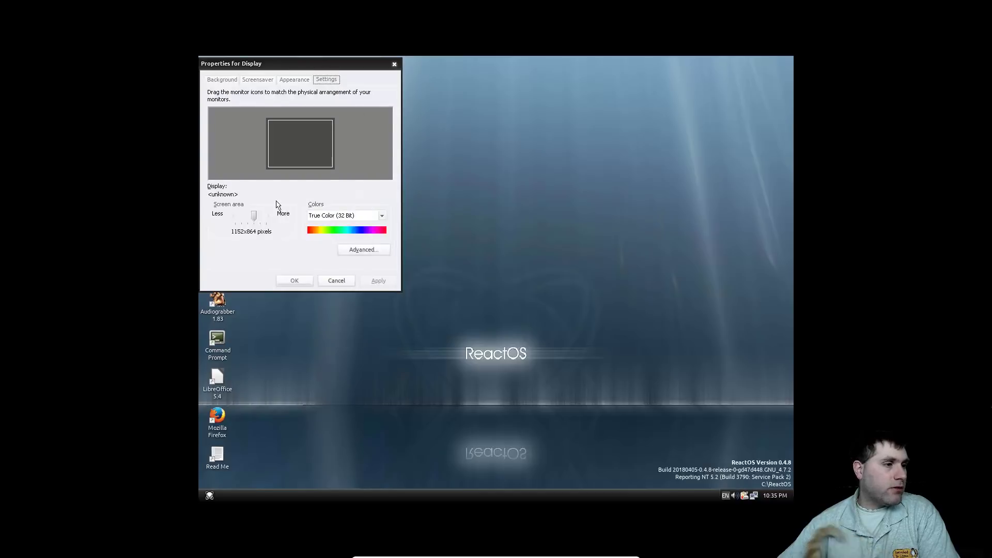
left_click(259, 218)
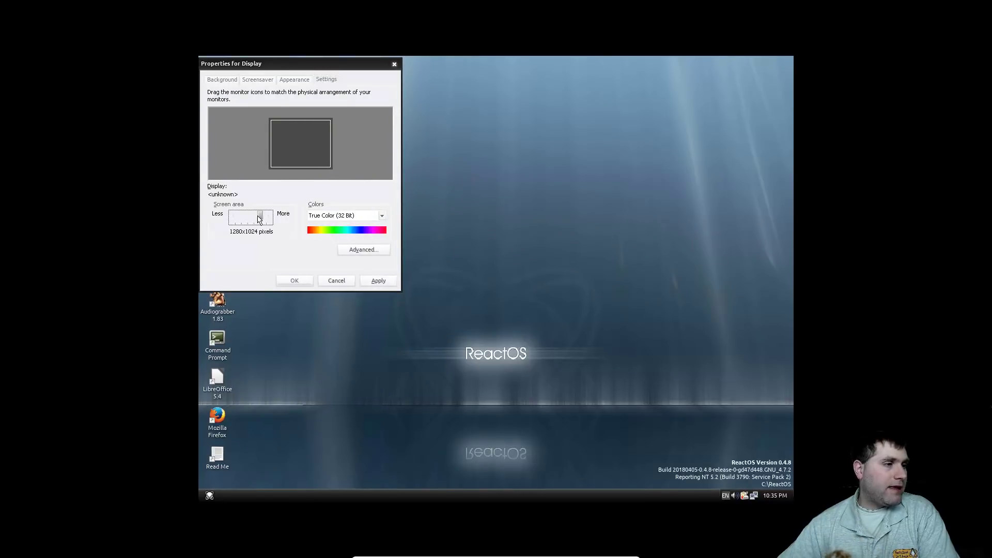
left_click(378, 281)
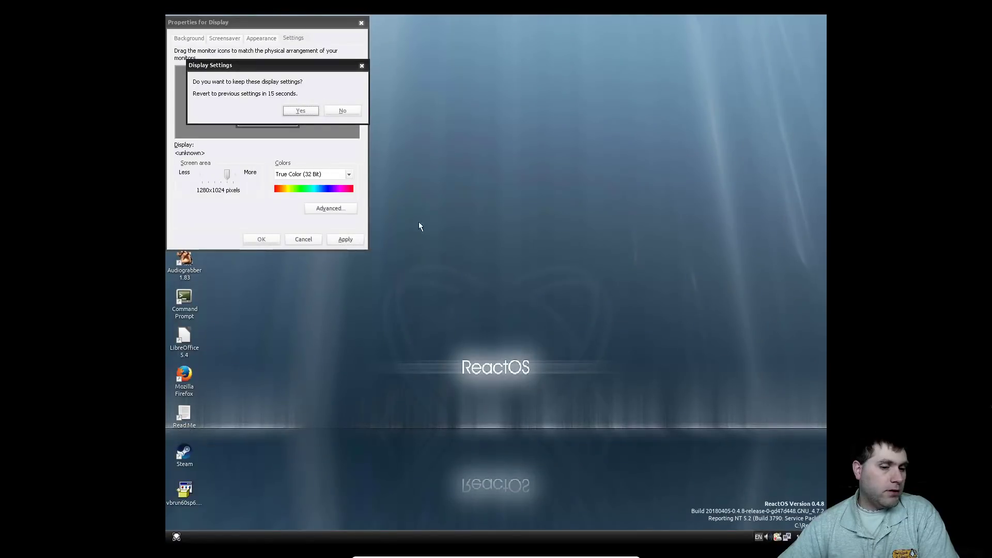
left_click(310, 111)
left_click(273, 240)
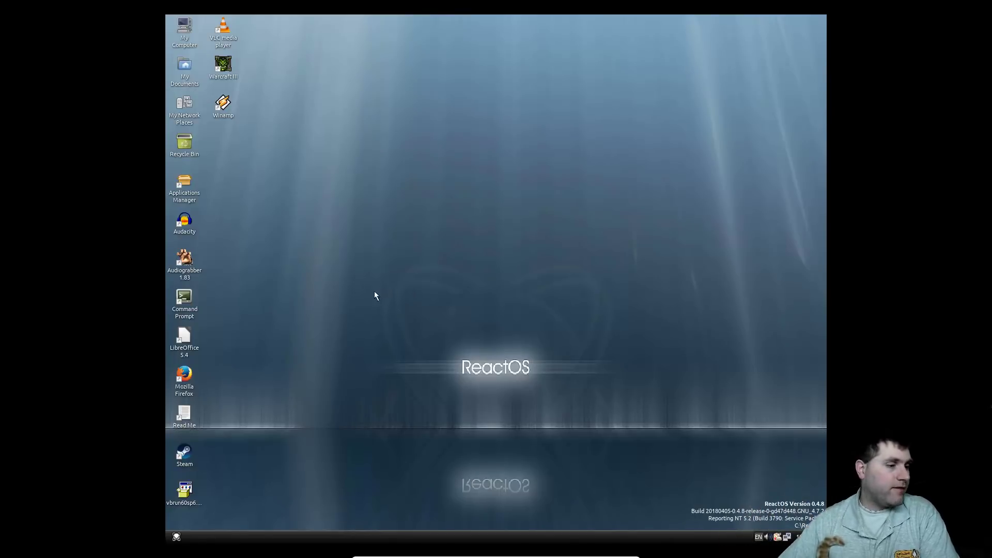
left_click(172, 540)
mouse_move(218, 424)
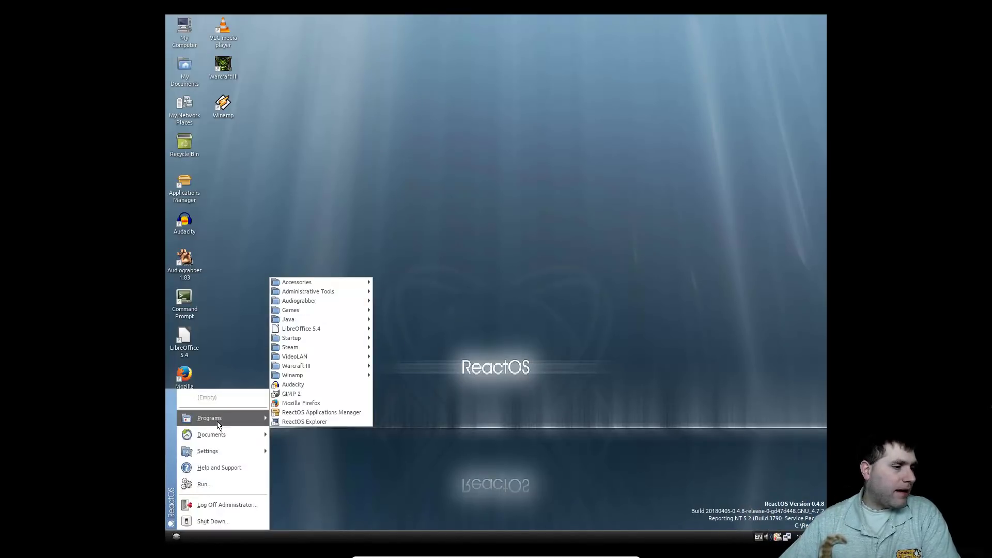
mouse_move(221, 457)
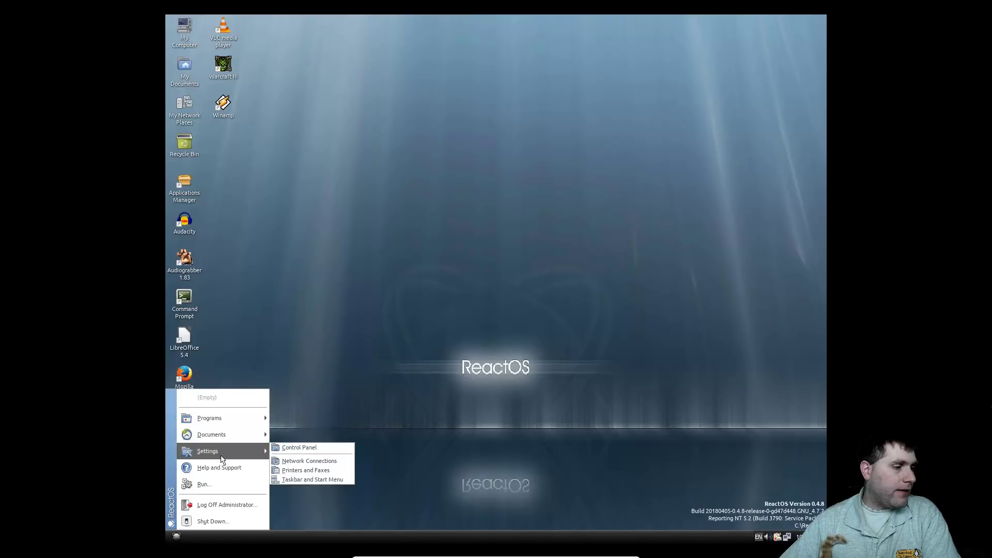
left_click(291, 448)
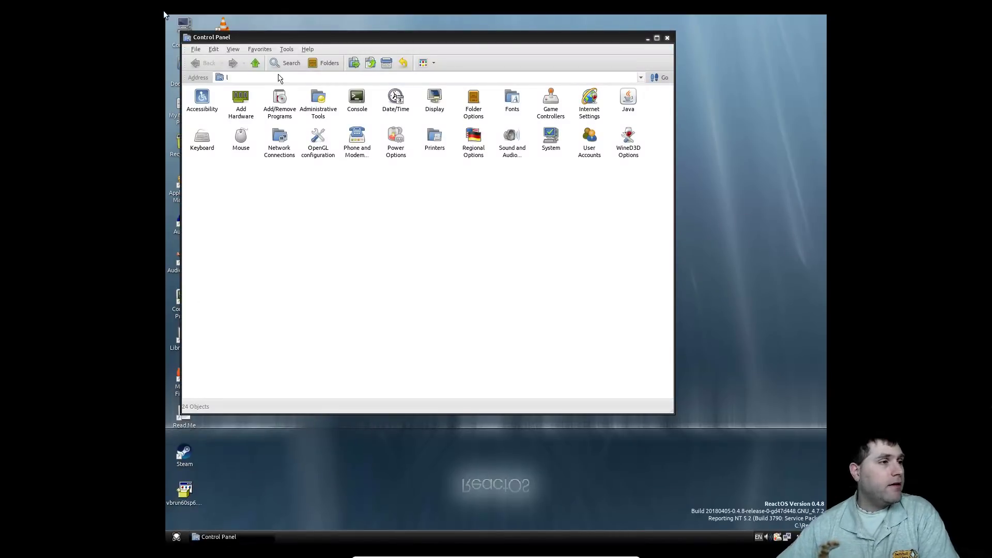
left_click(209, 109)
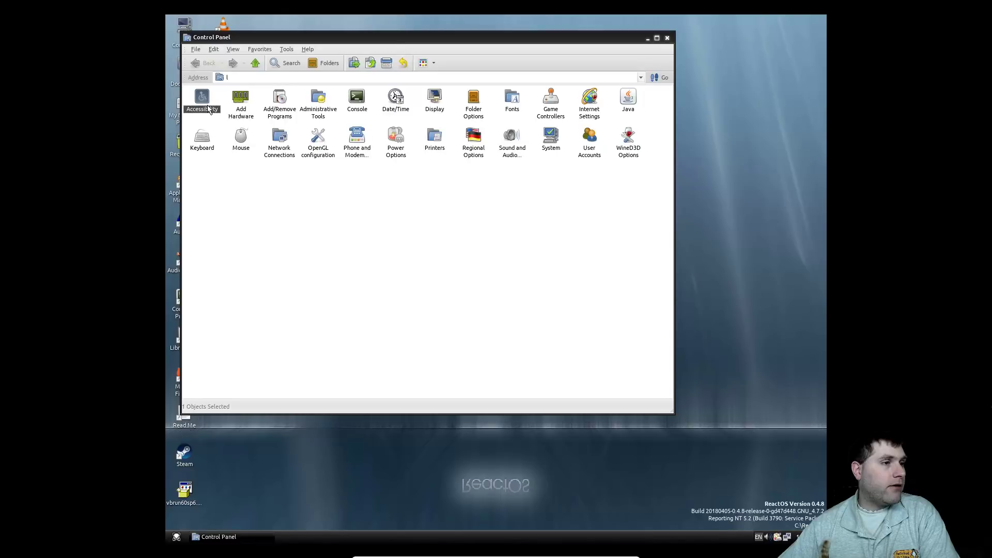
double_click(209, 108)
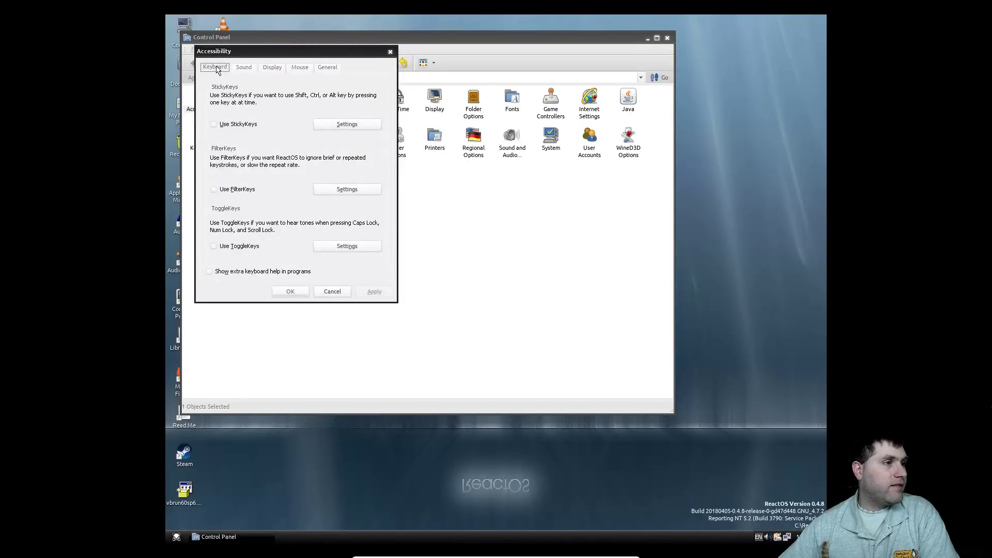
left_click(238, 69)
left_click(278, 69)
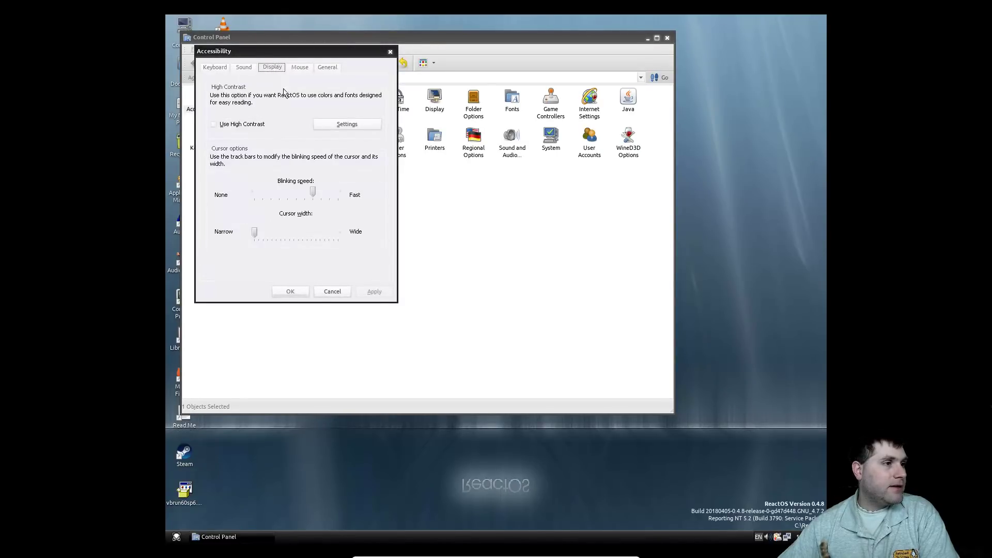
left_click(242, 128)
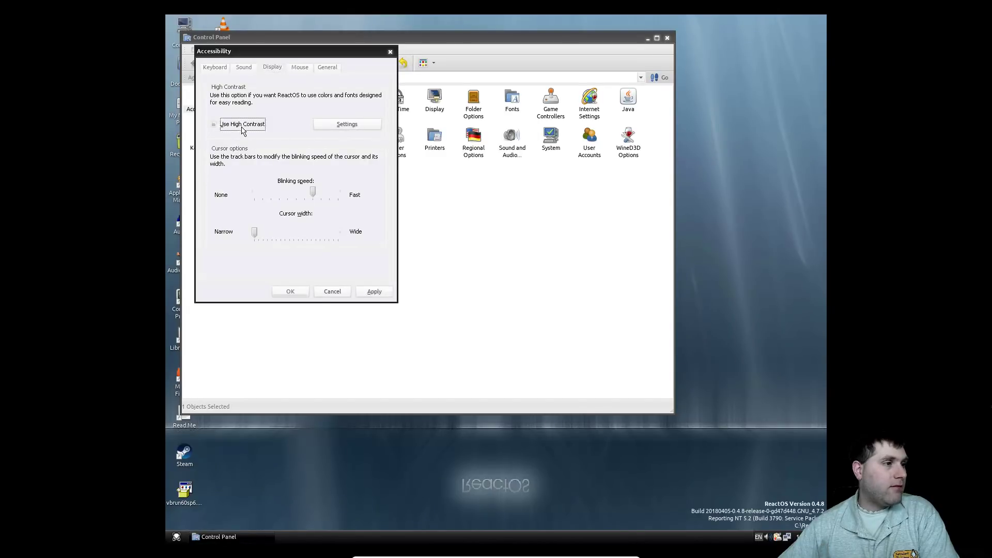
left_click(323, 126)
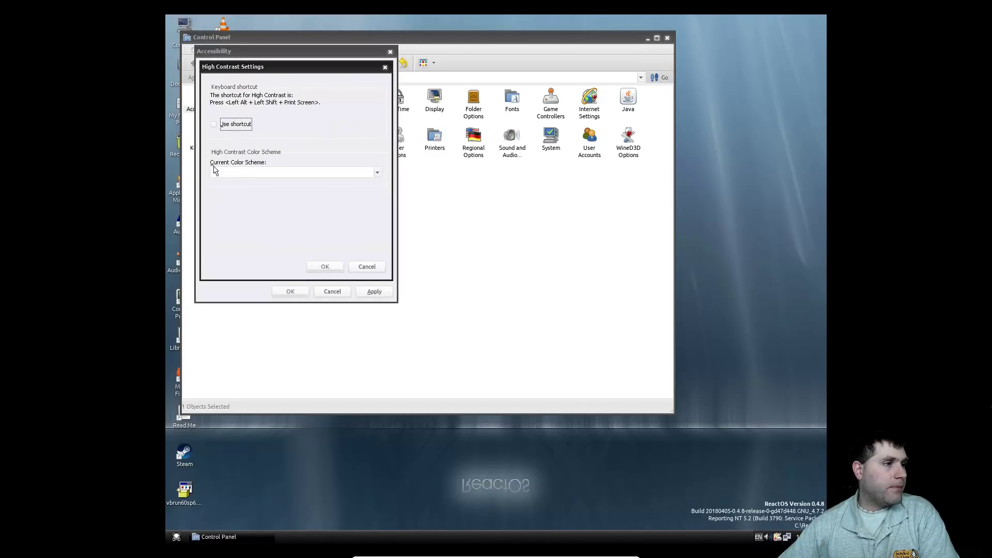
left_click(258, 175)
left_click(257, 176)
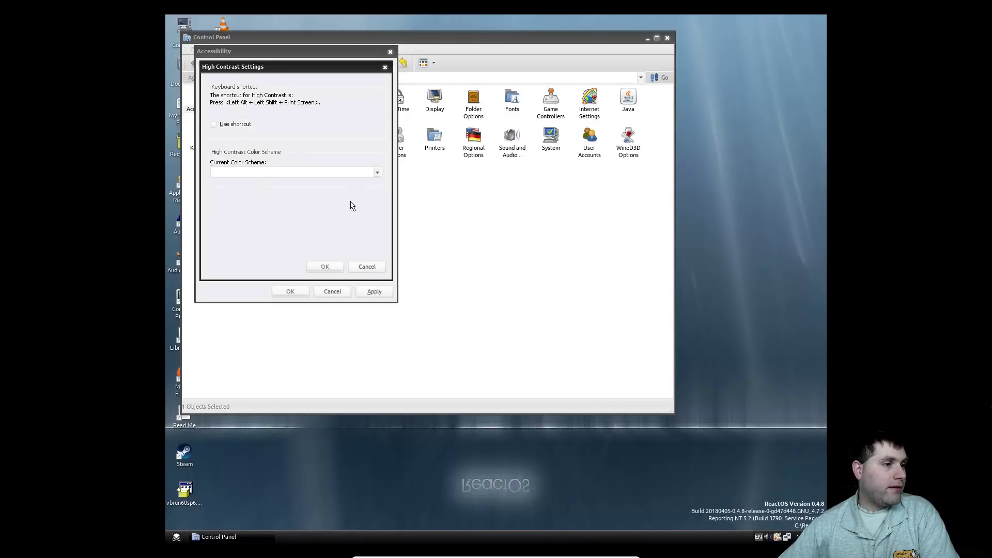
left_click(368, 267)
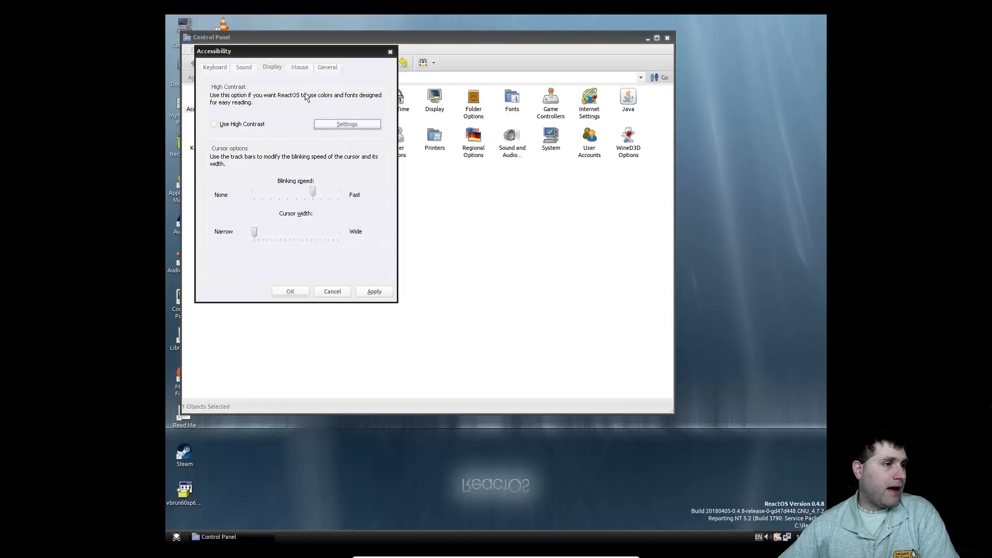
left_click(357, 127)
left_click(287, 174)
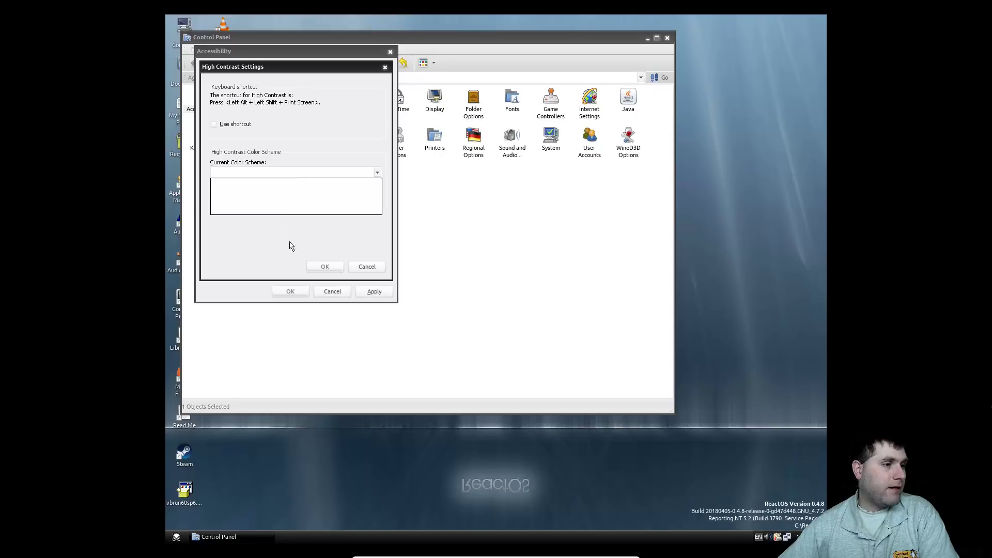
left_click(307, 257)
left_click(367, 266)
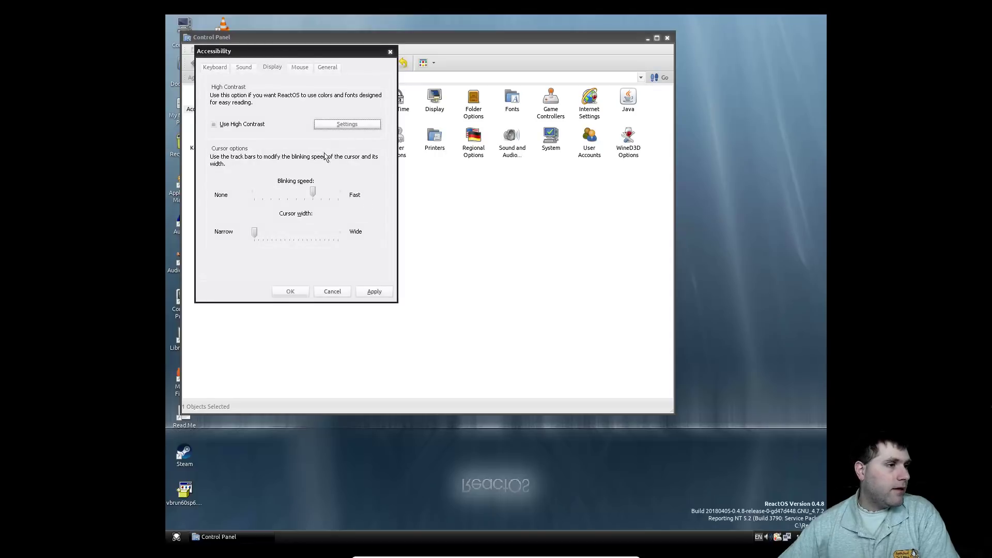
left_click(300, 66)
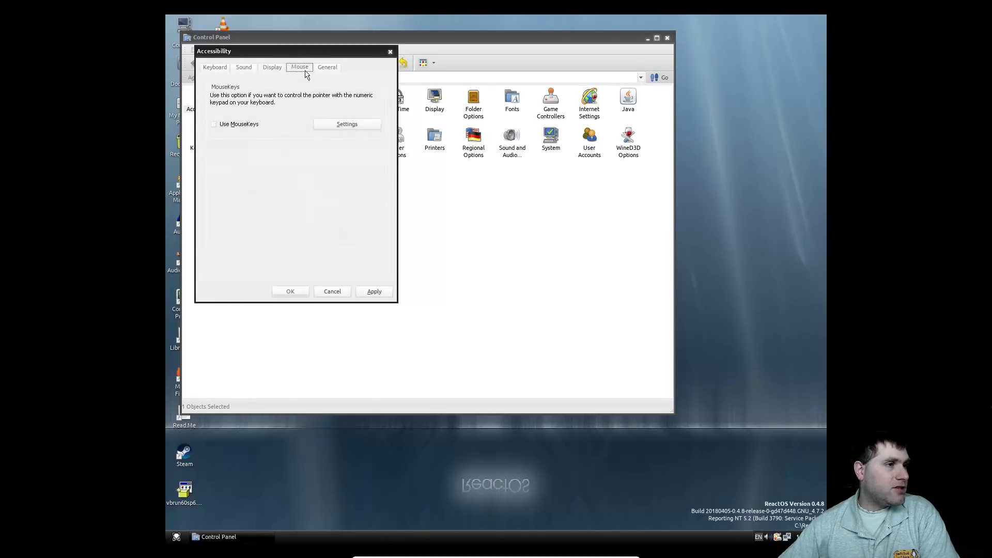
left_click(320, 68)
left_click(219, 67)
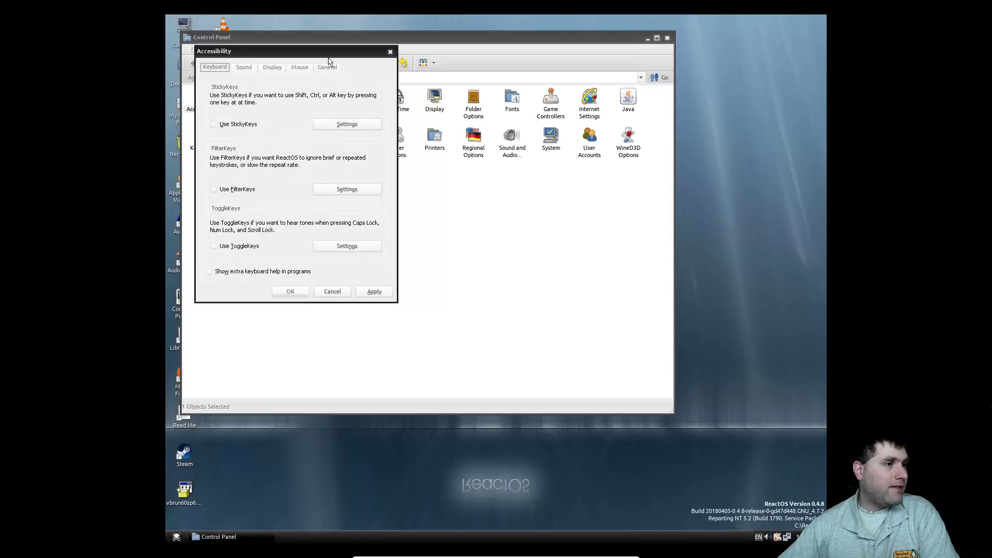
left_click(390, 52)
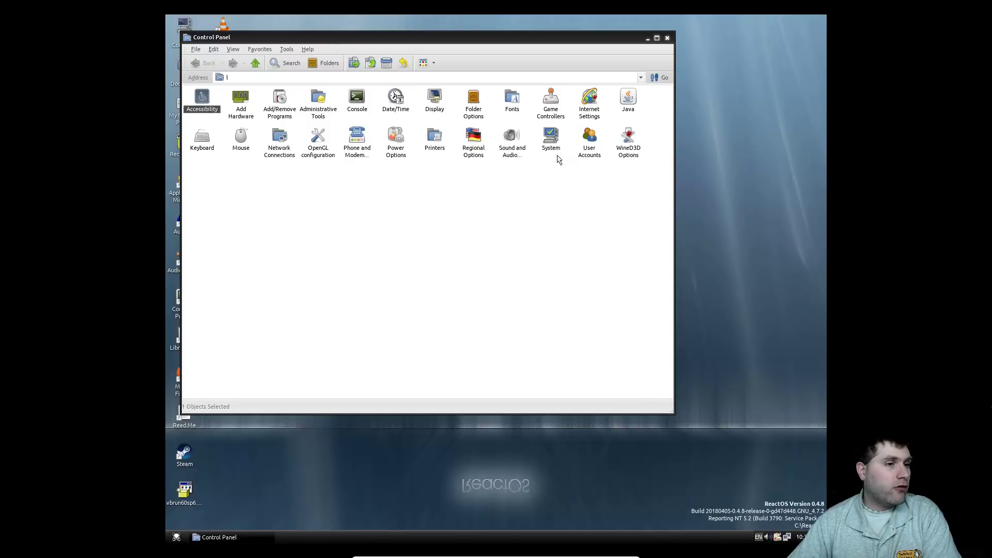
double_click(551, 140)
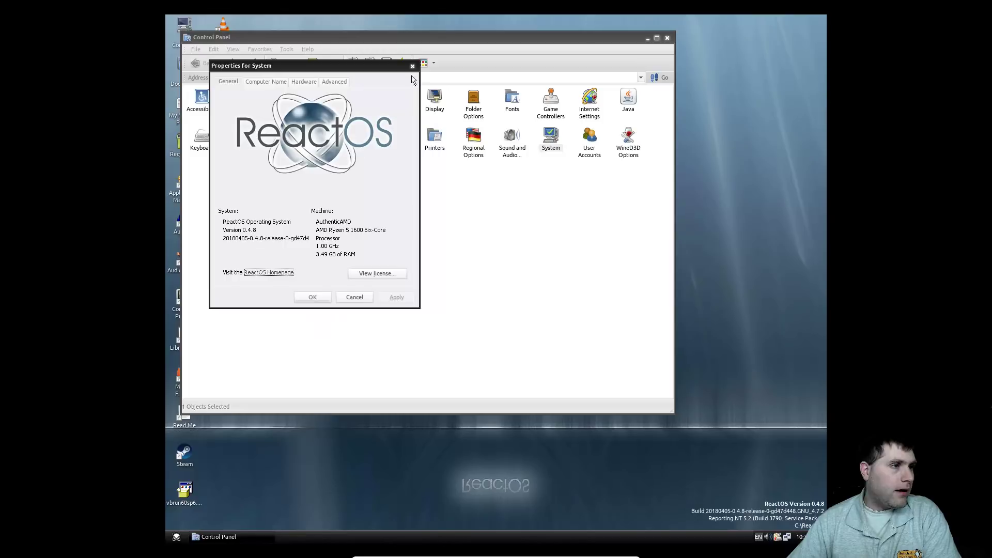
- Browse the Computer Name, Hardware and Advanced tabs of System Properties, then close it
left_click(278, 83)
left_click(302, 86)
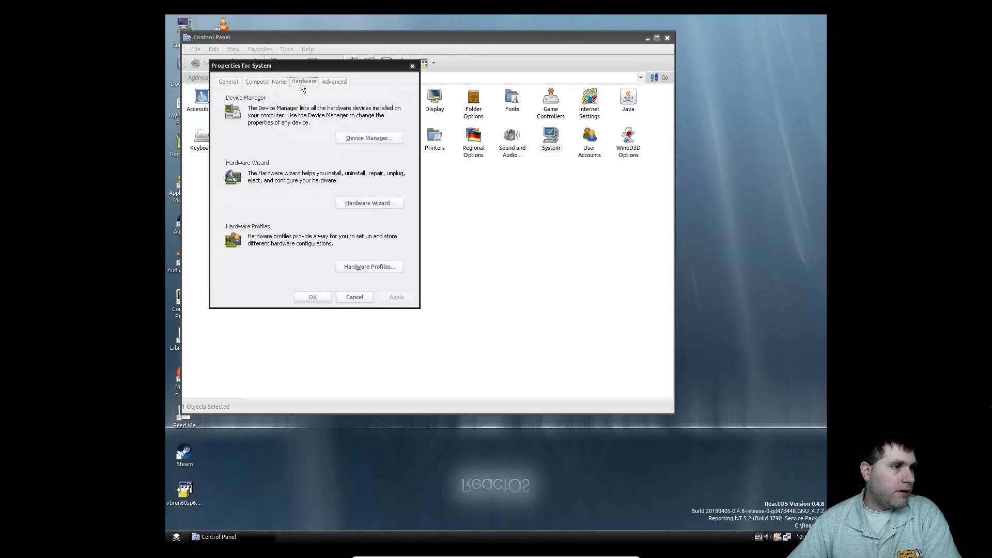
left_click(334, 85)
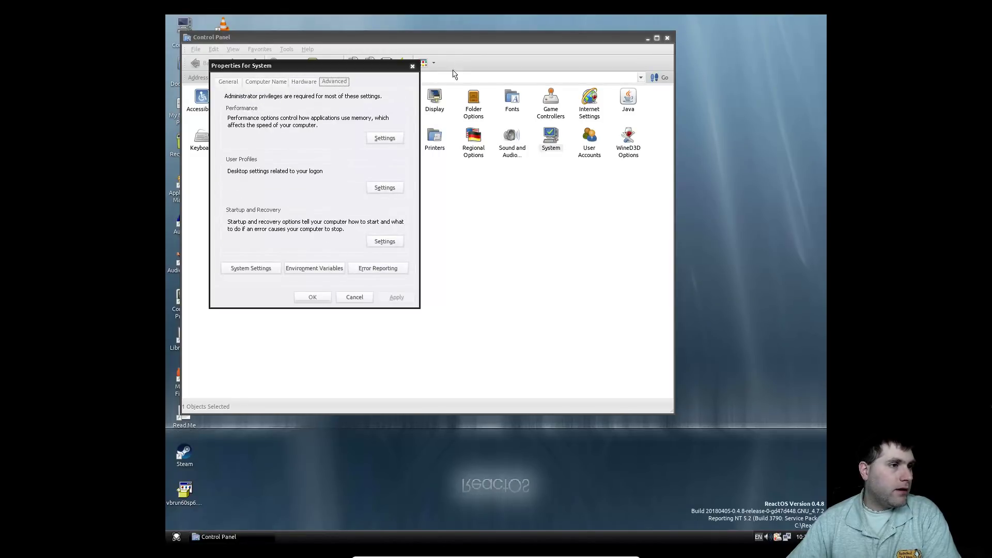
left_click(412, 66)
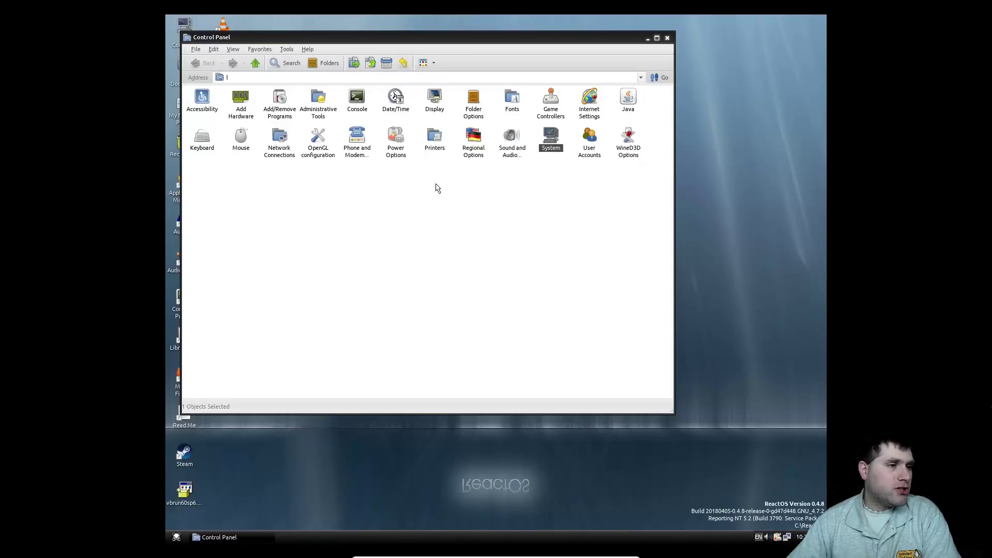
- Apply the Classic Theme visual style and check its look in the Start menu
double_click(436, 100)
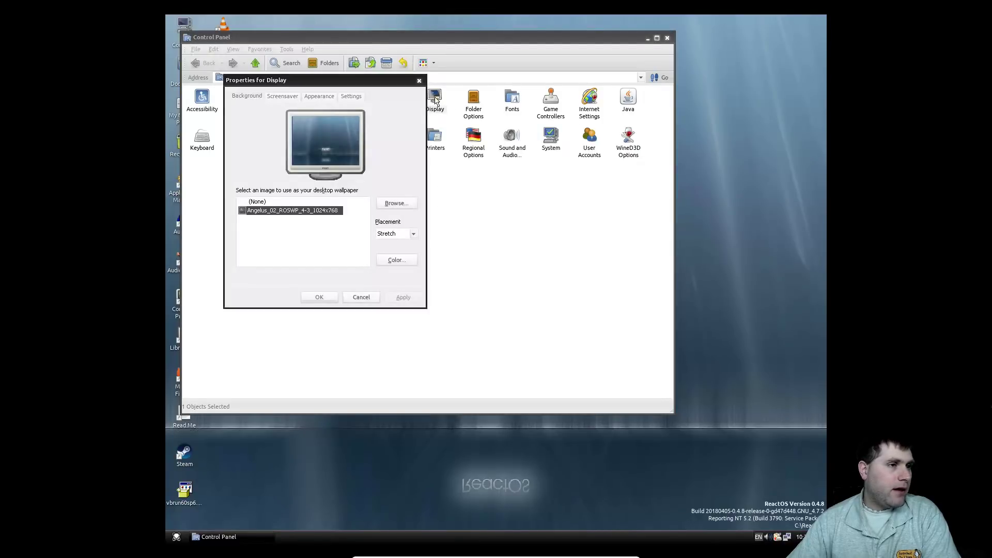
left_click(324, 96)
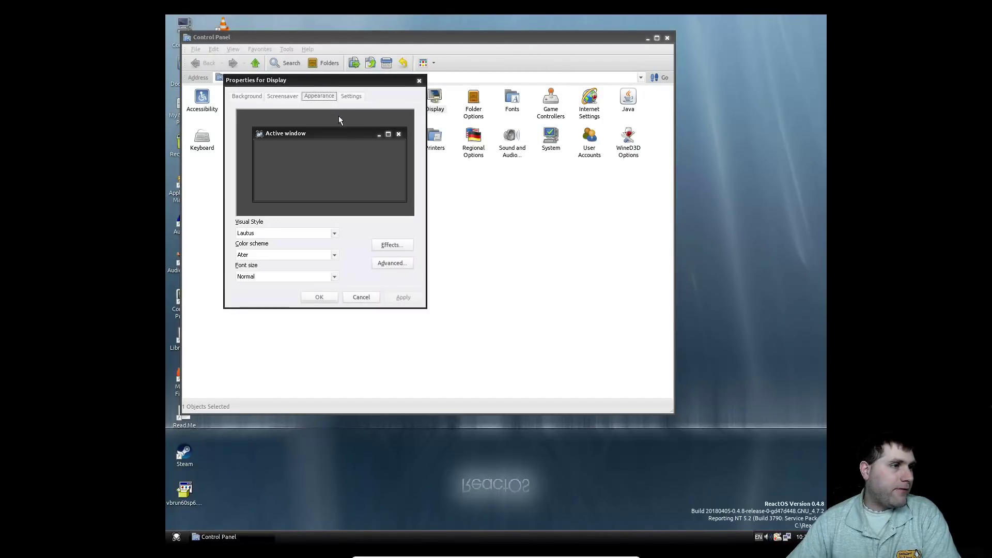
left_click(293, 233)
left_click(289, 246)
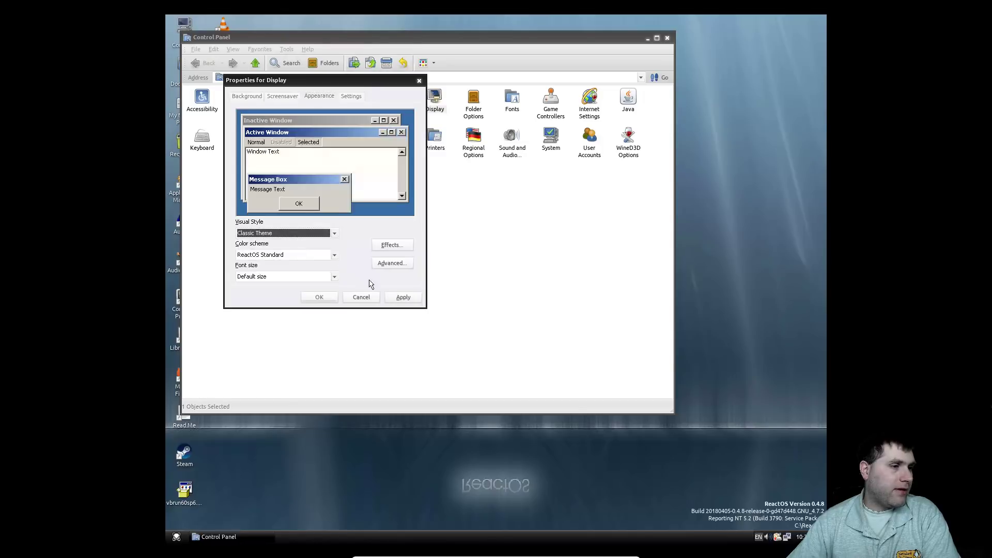
left_click(396, 299)
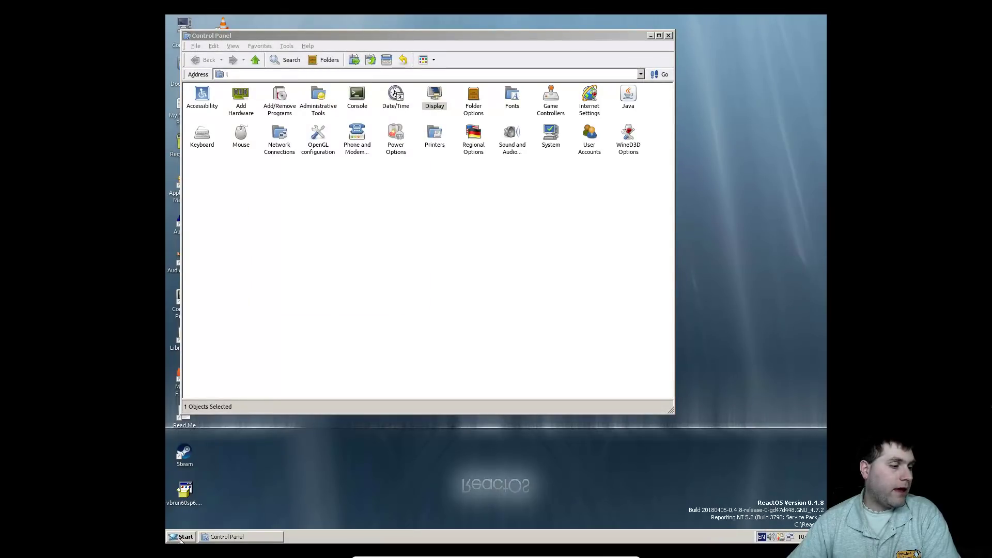
left_click(181, 538)
left_click(181, 538)
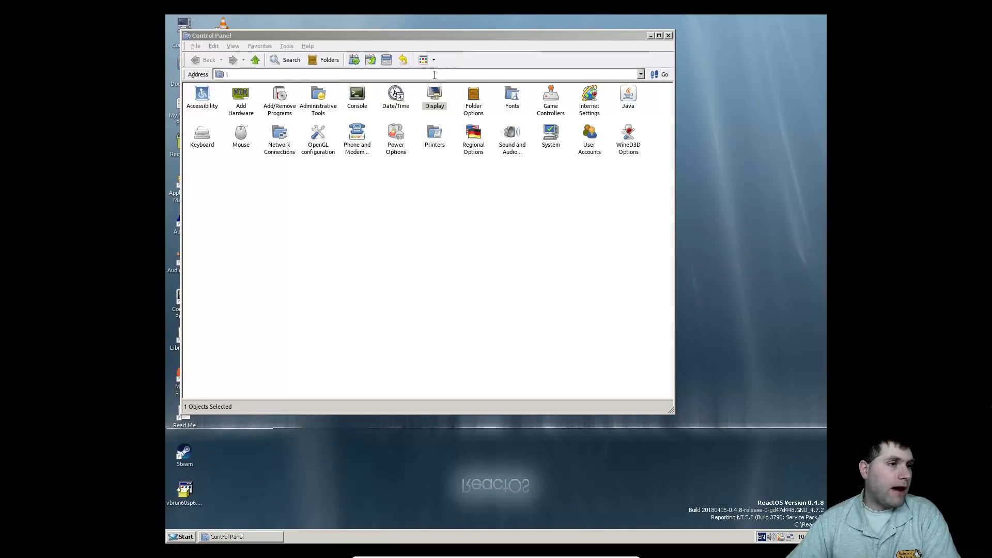
- Switch the visual style back to Lautus with the Ater colour scheme
left_click(433, 100)
double_click(432, 100)
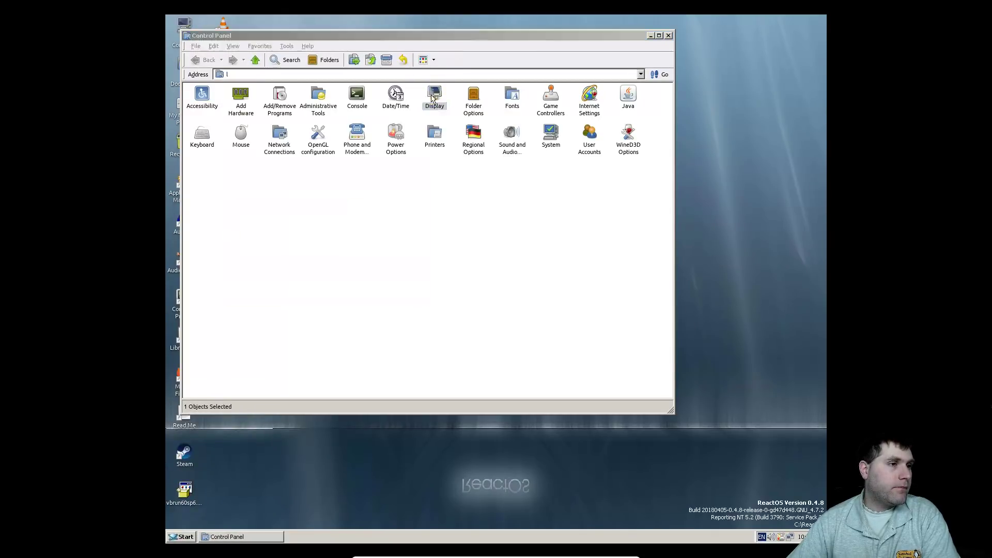
left_click(328, 104)
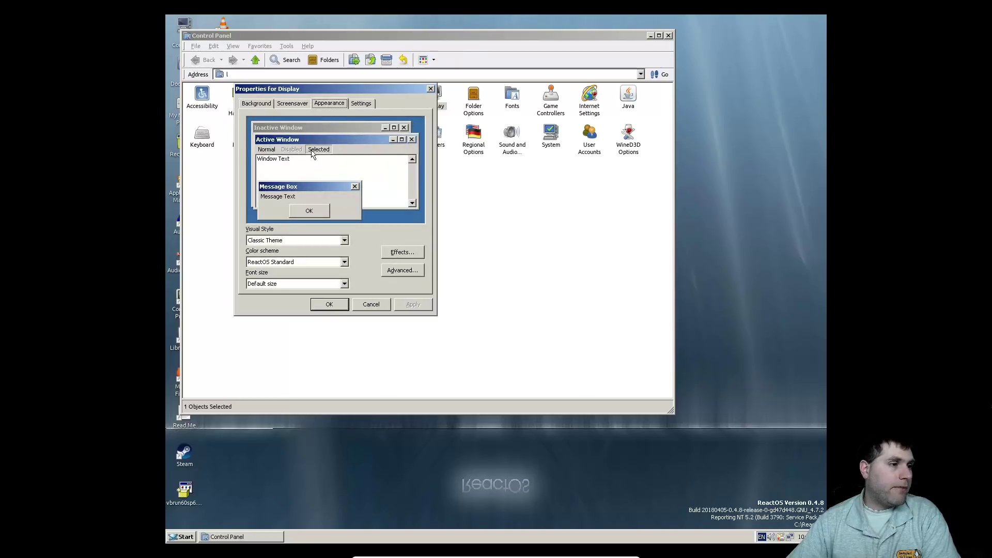
left_click(321, 240)
left_click(309, 257)
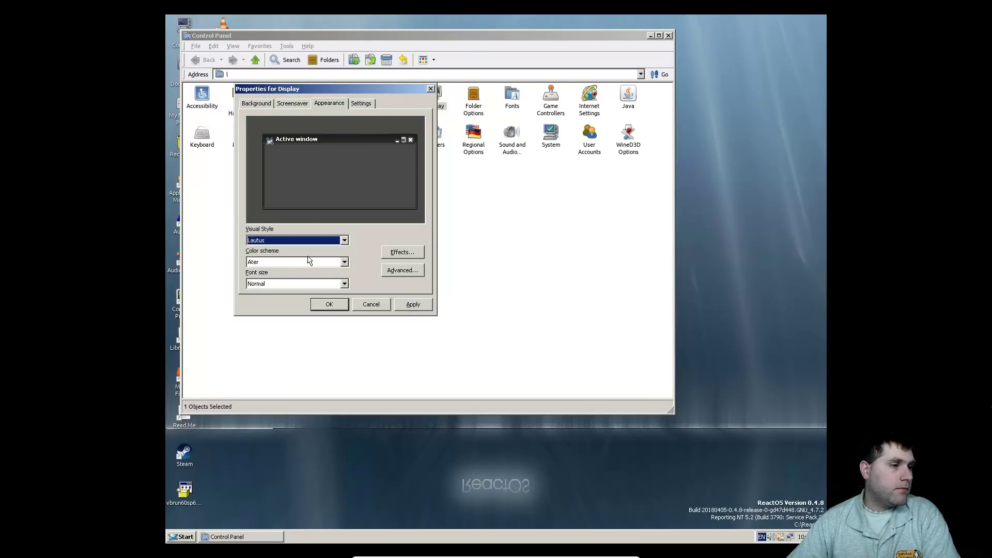
left_click(318, 262)
left_click(316, 269)
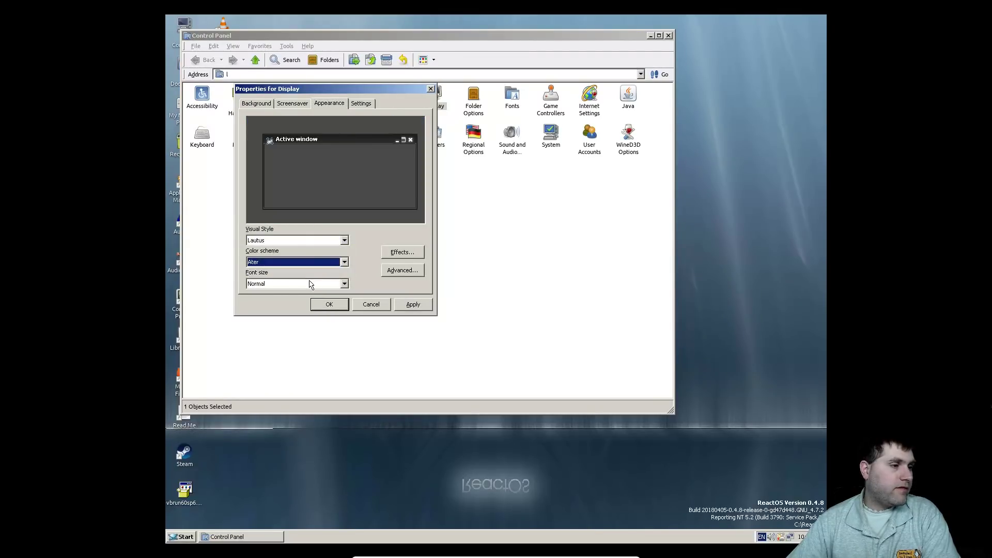
- Apply Extra Large Fonts and move the Control Panel window down-right out of the way
left_click(309, 284)
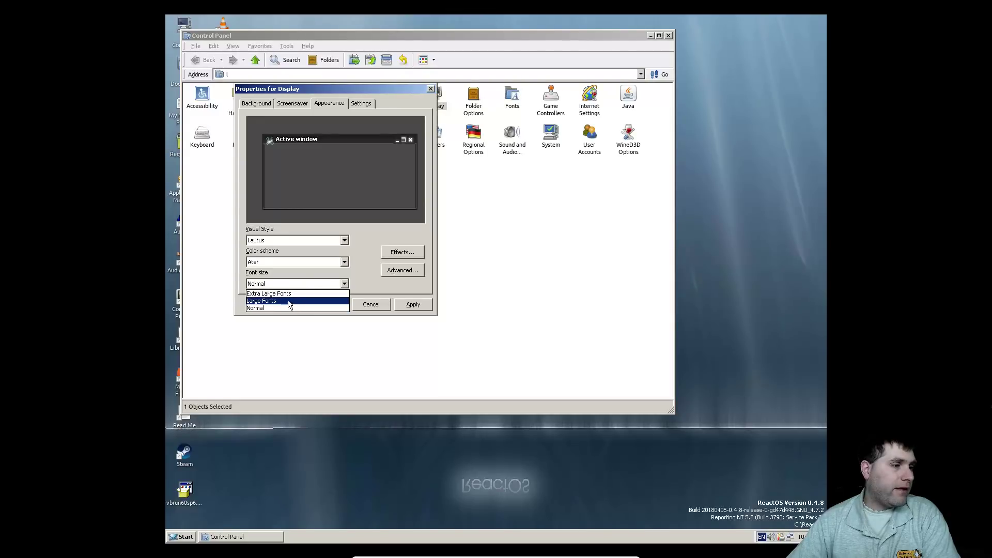
left_click(288, 294)
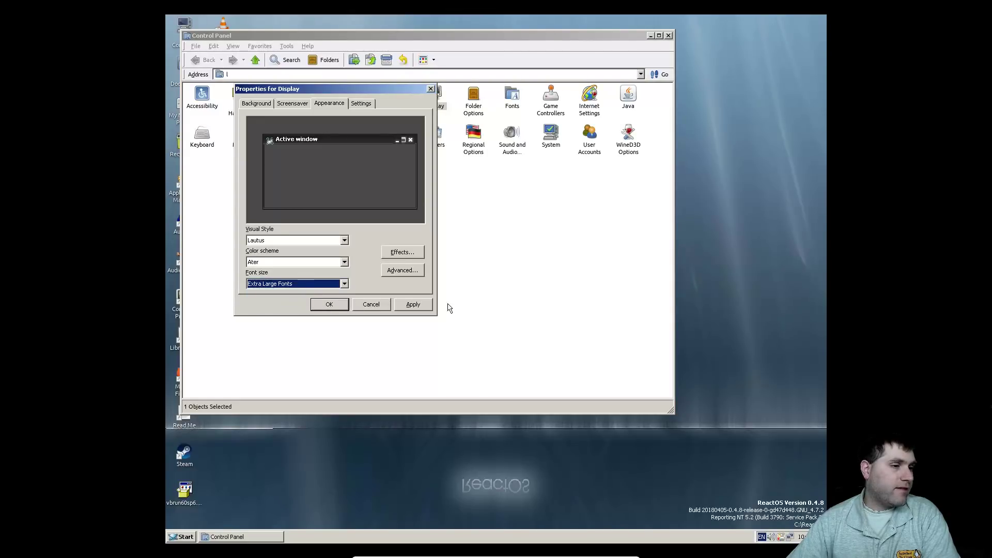
left_click(426, 308)
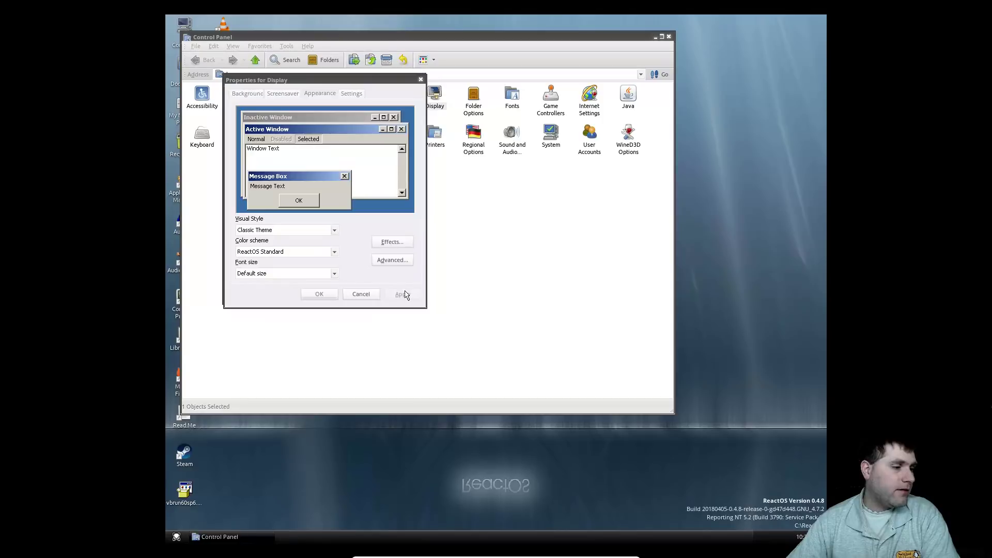
left_click(326, 293)
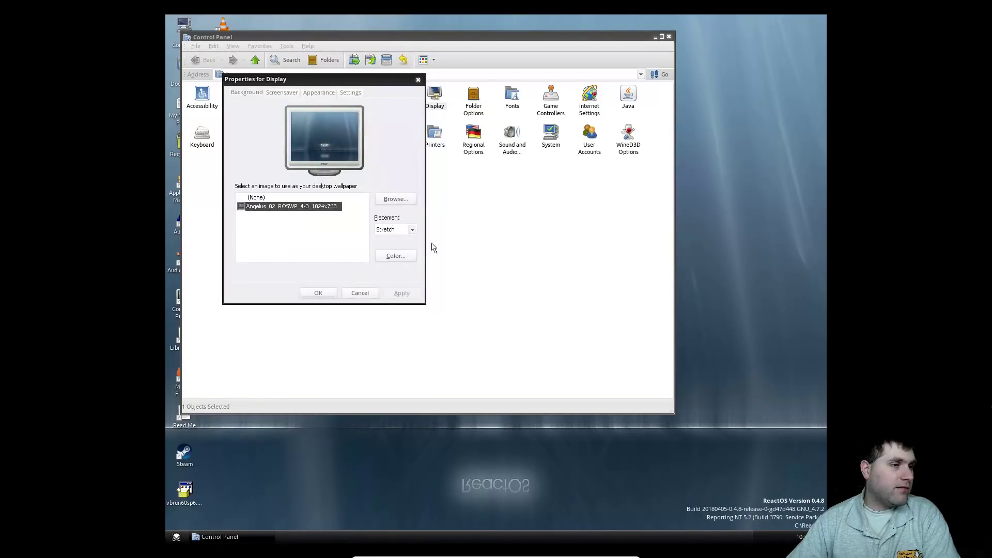
left_click(346, 291)
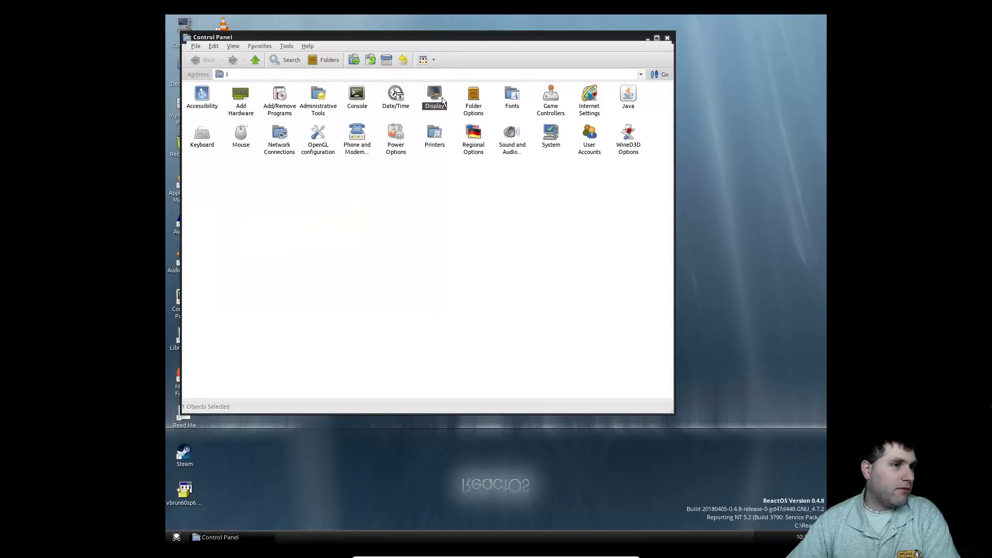
left_click_drag(459, 39, 562, 83)
left_click(268, 117)
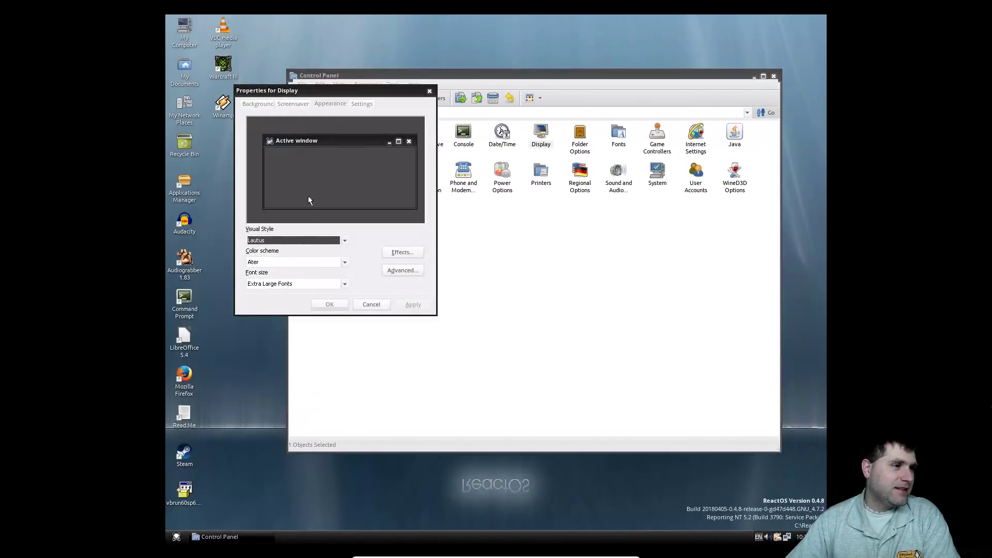
- Apply Large Fonts, then switch back to and apply Extra Large Fonts
left_click(326, 285)
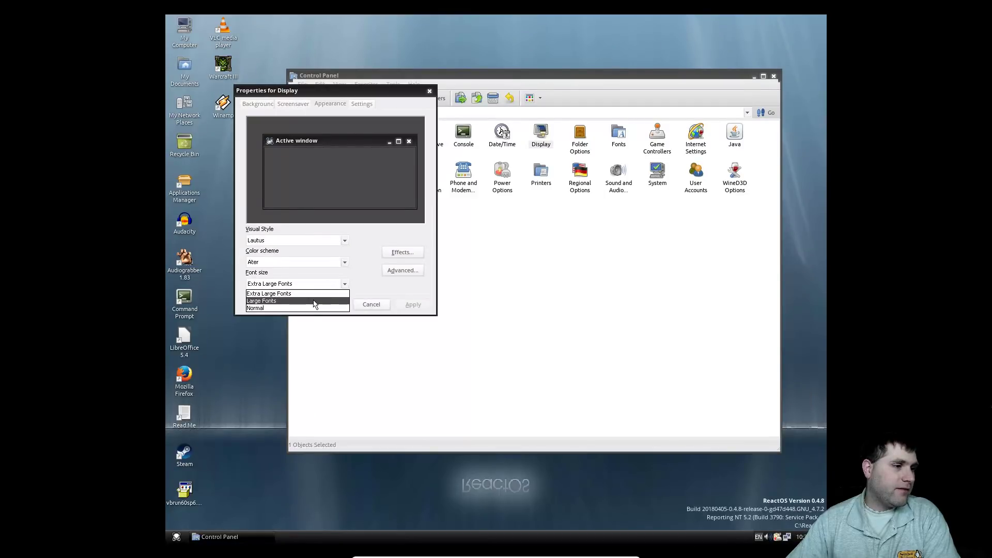
left_click(316, 301)
left_click(401, 305)
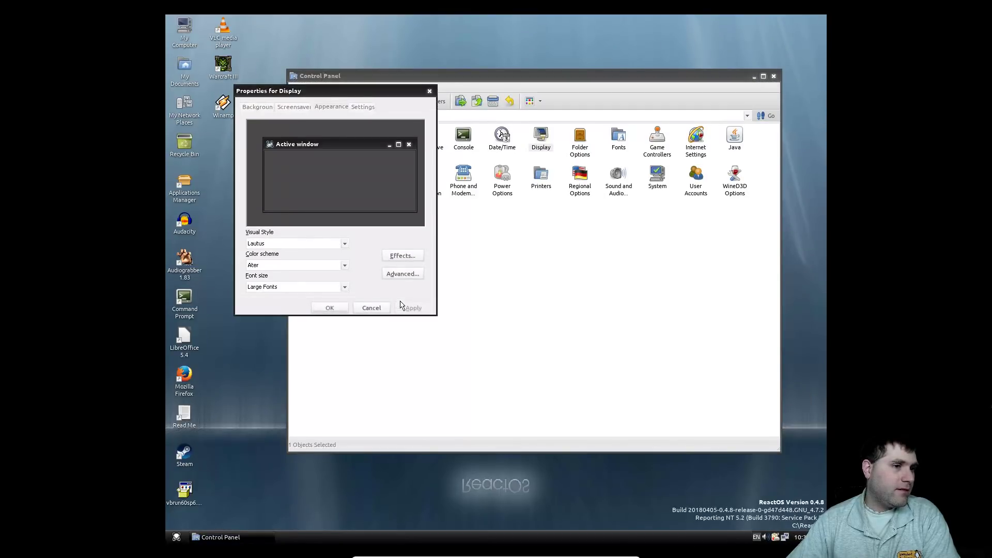
left_click(318, 287)
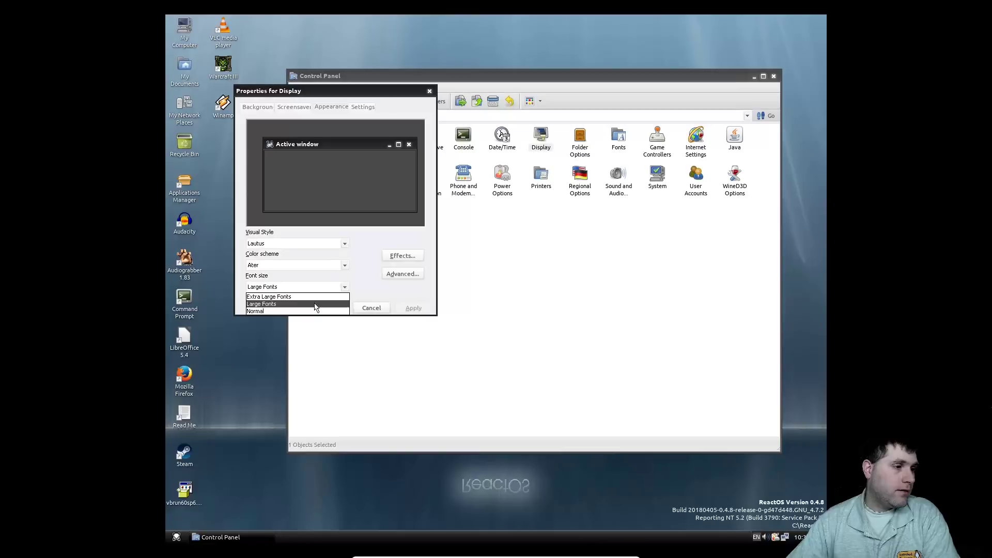
left_click(316, 296)
left_click(404, 308)
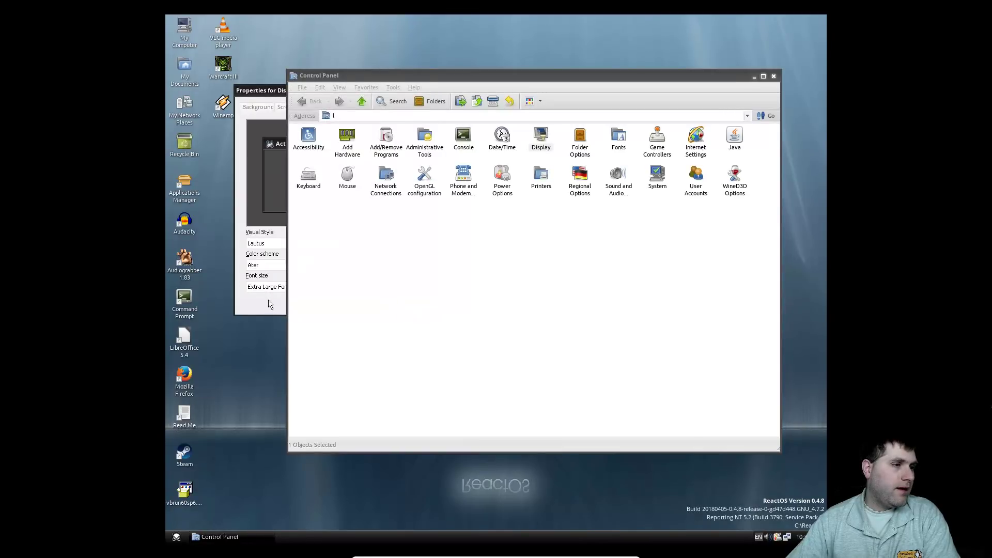
- Centre the Display Properties dialog and bring up the Advanced Appearance settings
left_click_drag(261, 91, 440, 167)
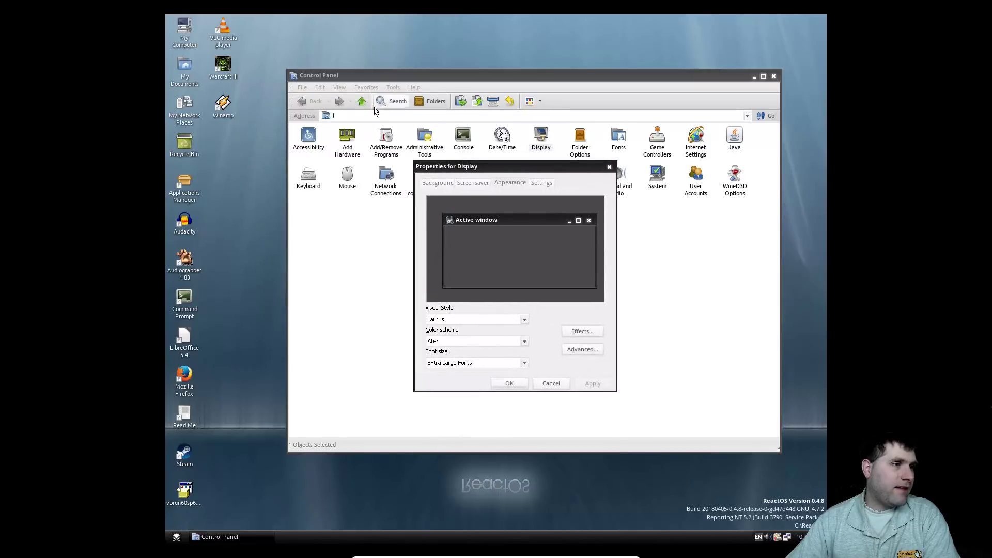
left_click(525, 341)
left_click(524, 342)
left_click(524, 363)
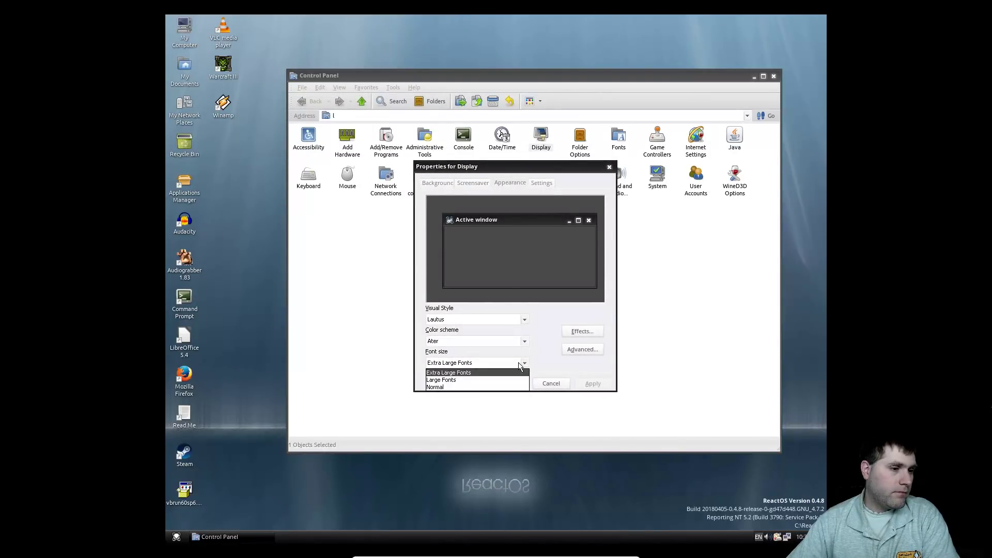
left_click(522, 364)
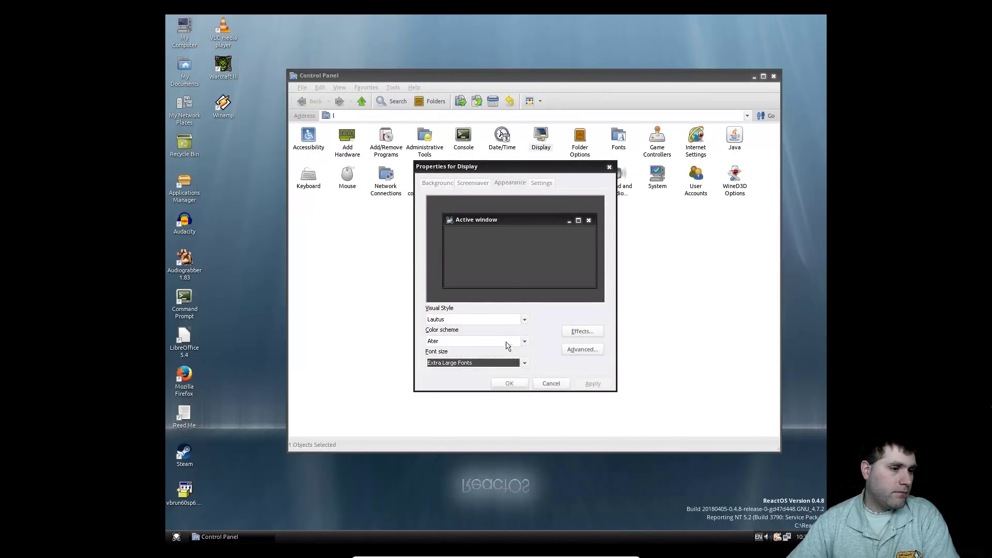
left_click(564, 350)
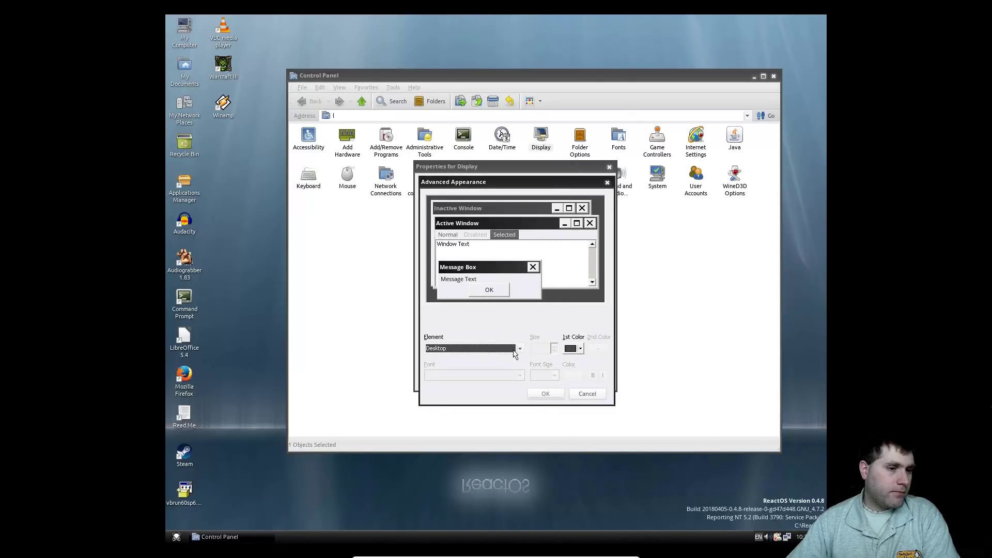
- Set the Dialog element's font size to 13 in Advanced Appearance
left_click(518, 350)
left_click(518, 349)
left_click(518, 349)
left_click(516, 367)
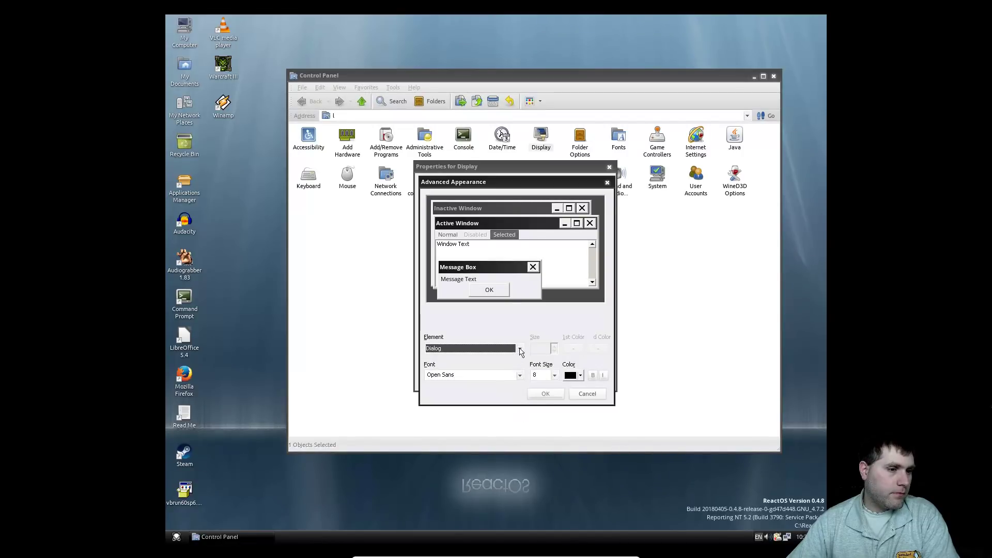
left_click(543, 376)
left_click(555, 376)
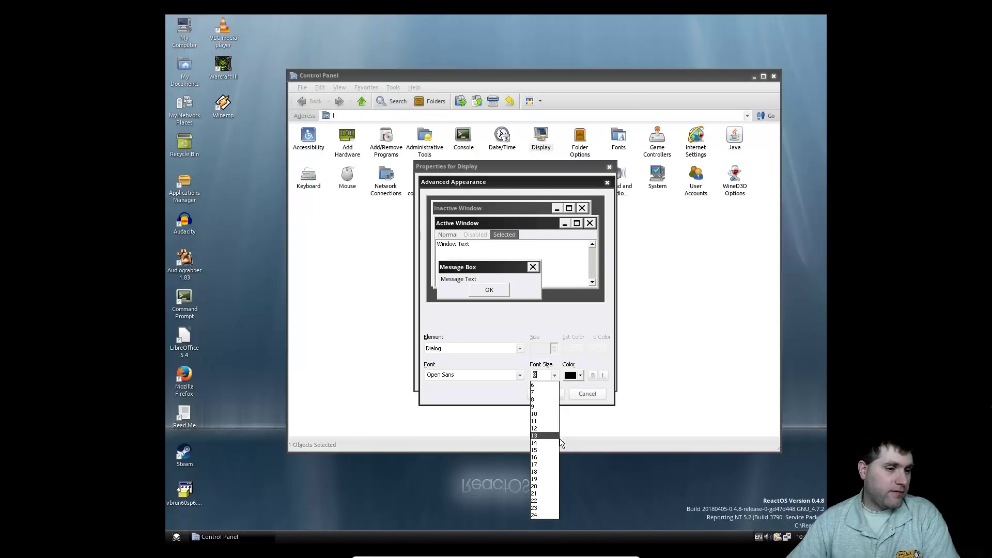
left_click(535, 436)
- Browse the Icon, Menu and Selected Items element settings, then close Advanced Appearance
left_click(472, 348)
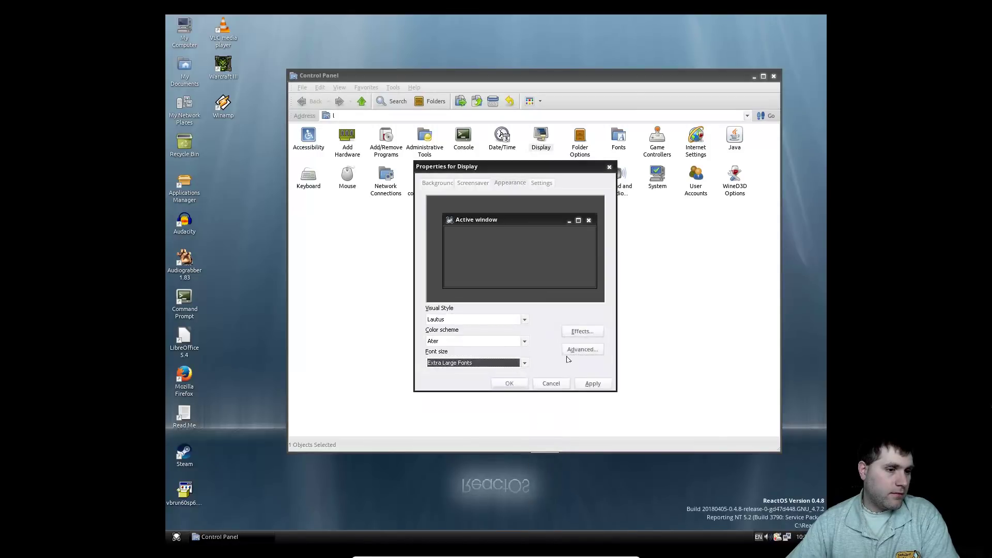
left_click(485, 373)
left_click(514, 348)
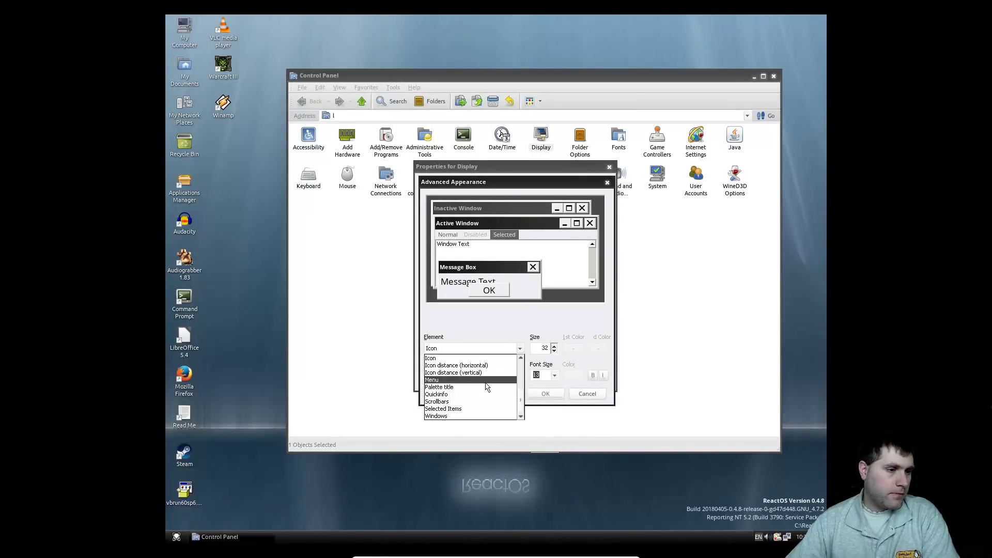
left_click(485, 380)
left_click(520, 348)
left_click(443, 408)
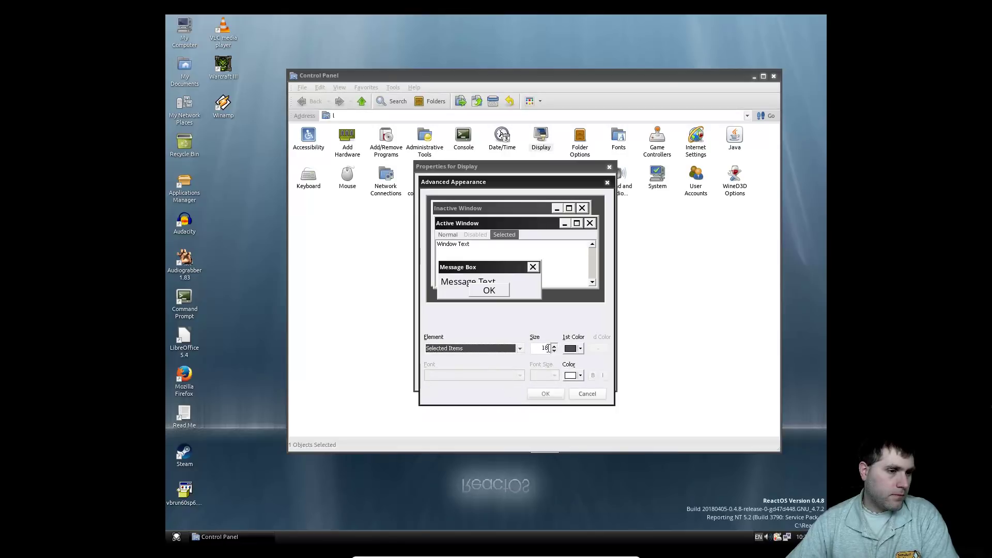
left_click(553, 345)
left_click(520, 348)
left_click(545, 394)
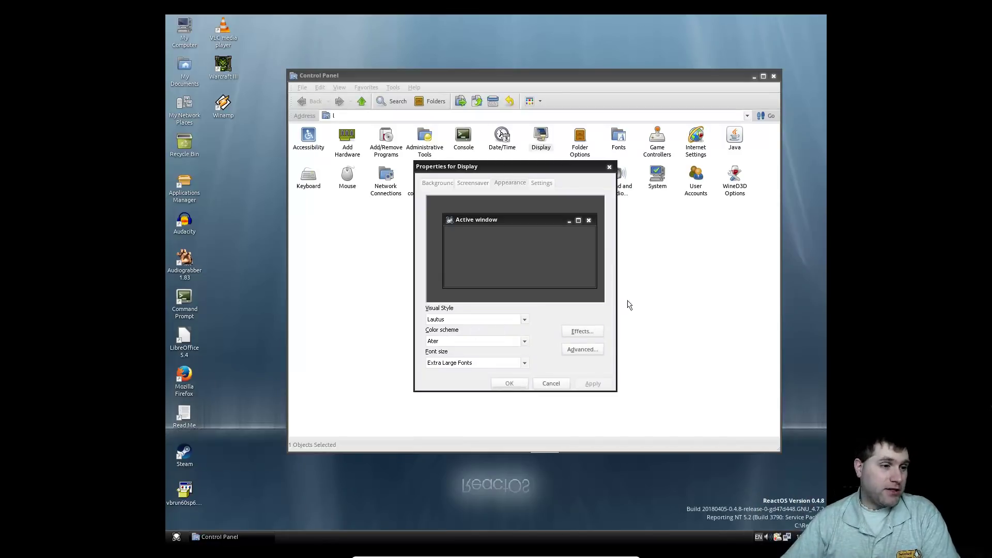
- Switch the visual style to Classic Theme and apply it
left_click(520, 321)
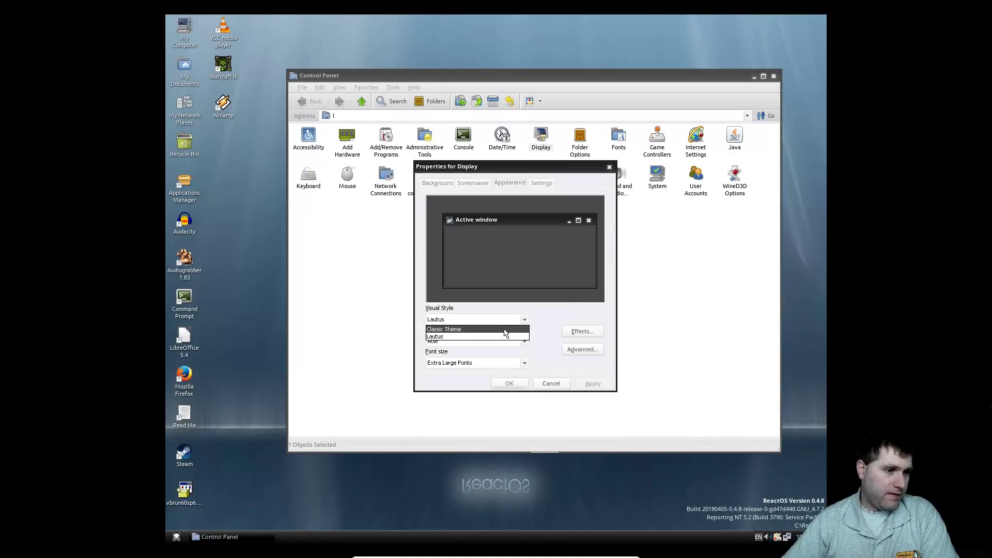
left_click(514, 331)
left_click(592, 384)
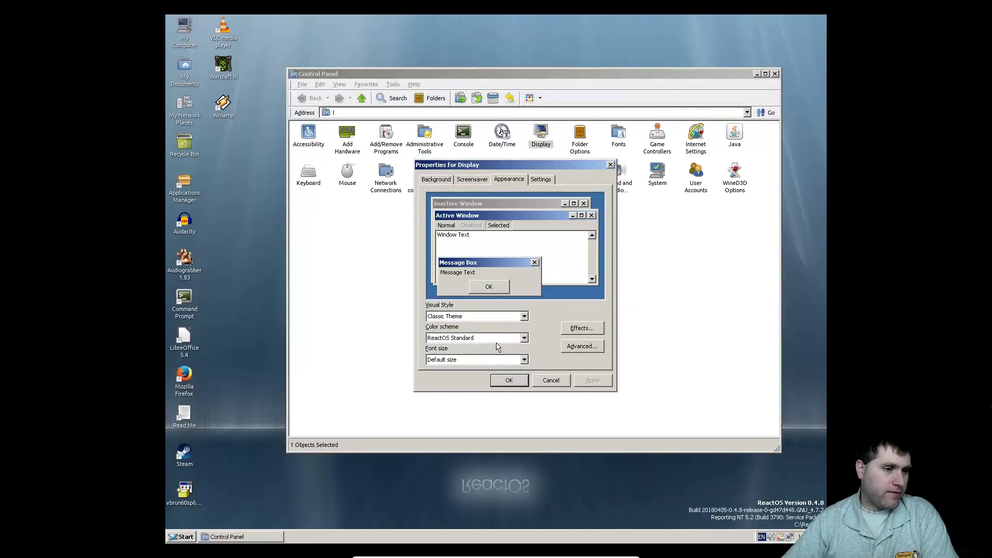
left_click(525, 359)
left_click(522, 371)
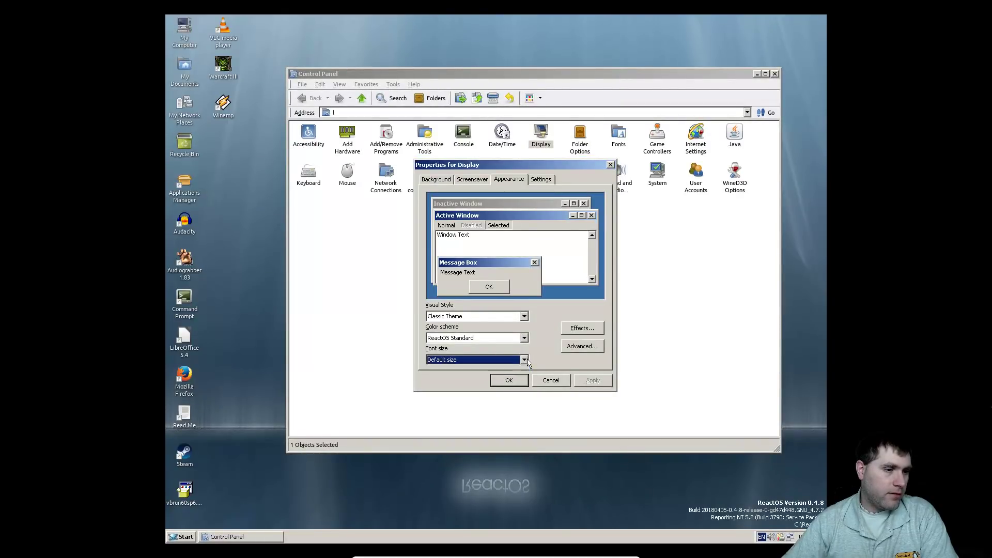
- Try the Rose, ReactOS Classic and ReactOS Standard colour schemes
left_click(524, 337)
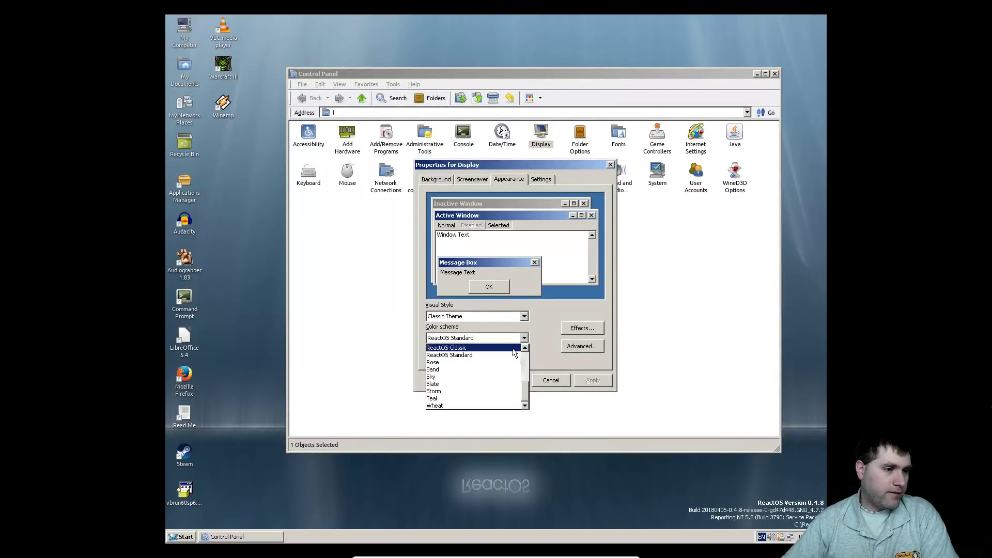
left_click(515, 365)
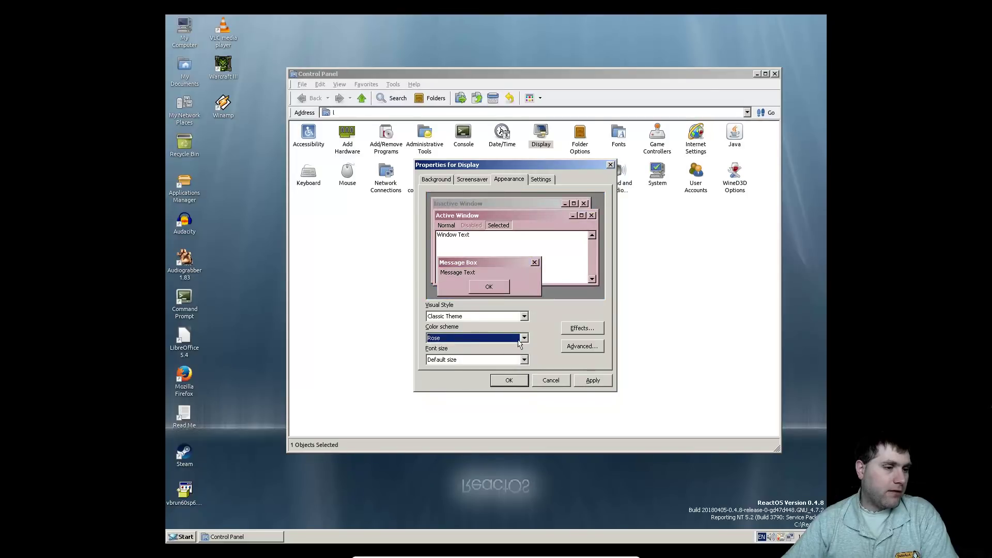
left_click(522, 338)
left_click(510, 347)
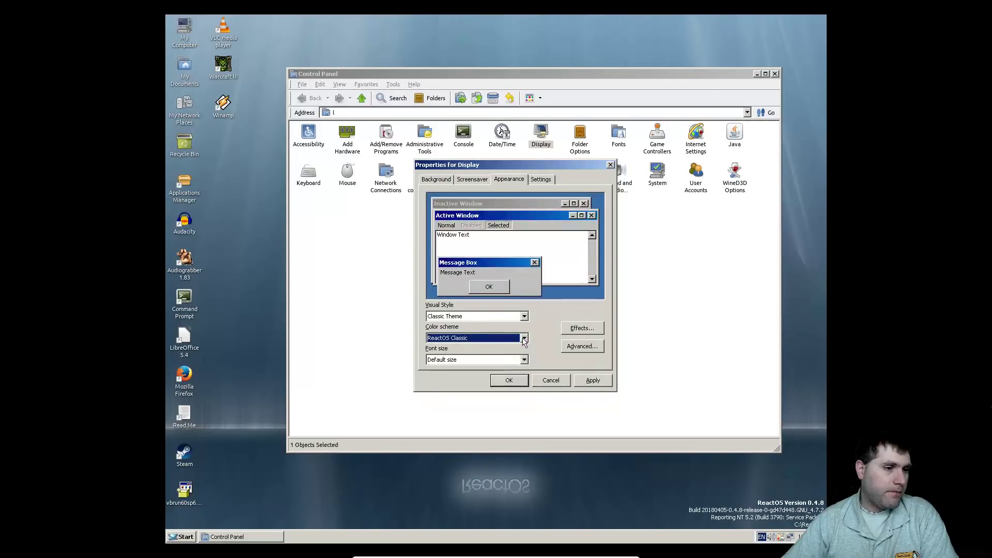
left_click(523, 337)
left_click(523, 349)
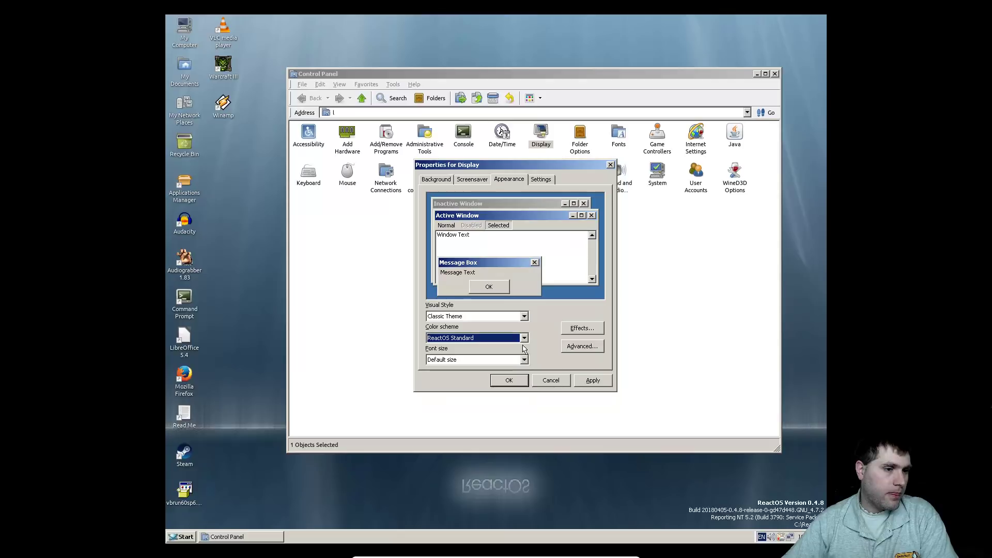
left_click(523, 339)
left_click(524, 339)
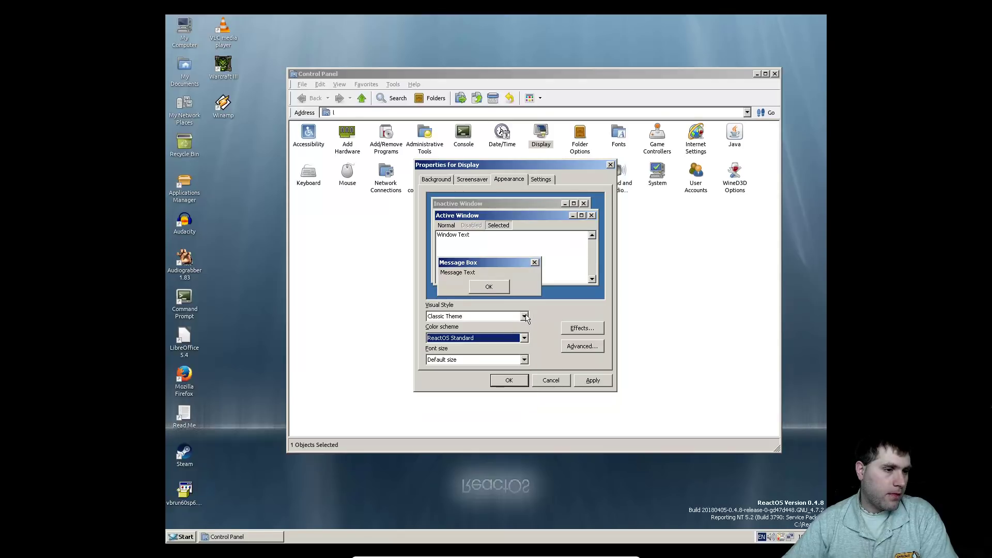
- Switch back to the Lautus style and close Display Properties with OK
left_click(523, 316)
left_click(511, 331)
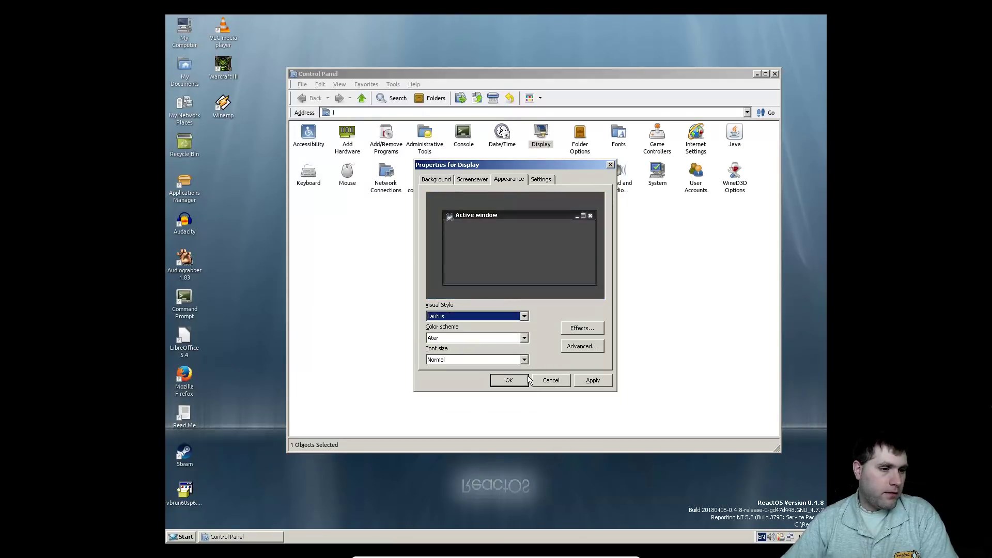
left_click(589, 380)
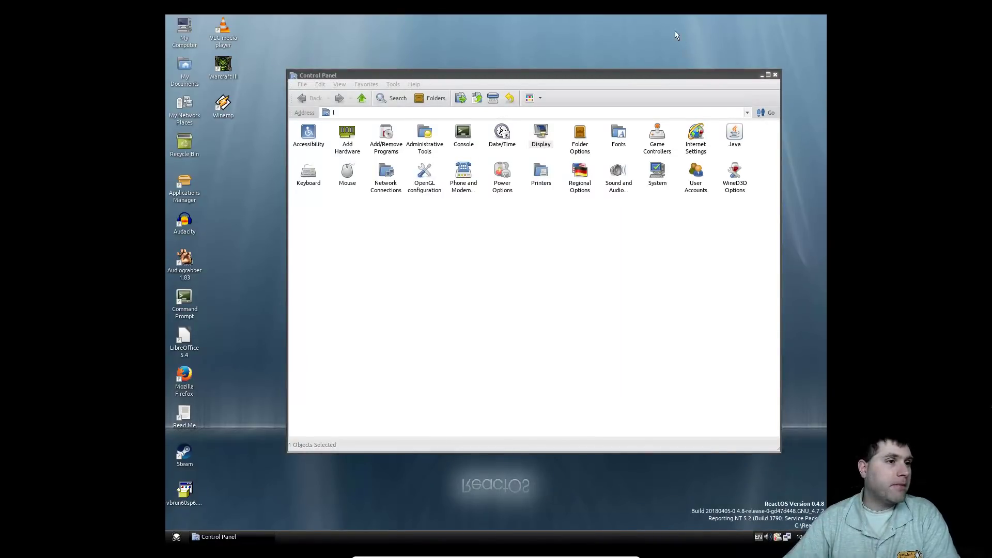
- Apply Extra Large Fonts, then move Control Panel to the screen top and close it
left_click_drag(590, 76, 554, 321)
left_click(533, 168)
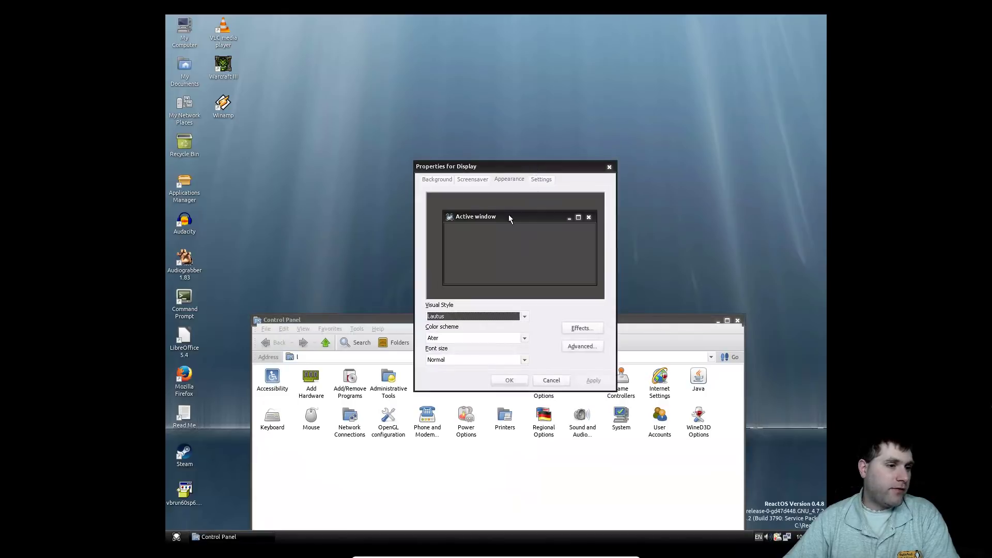
left_click(509, 359)
left_click(491, 370)
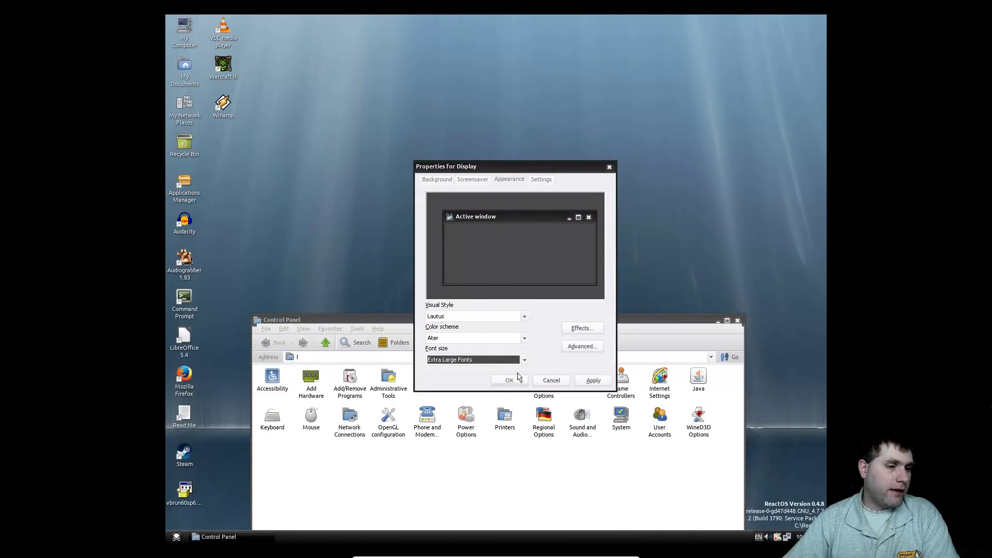
left_click(592, 379)
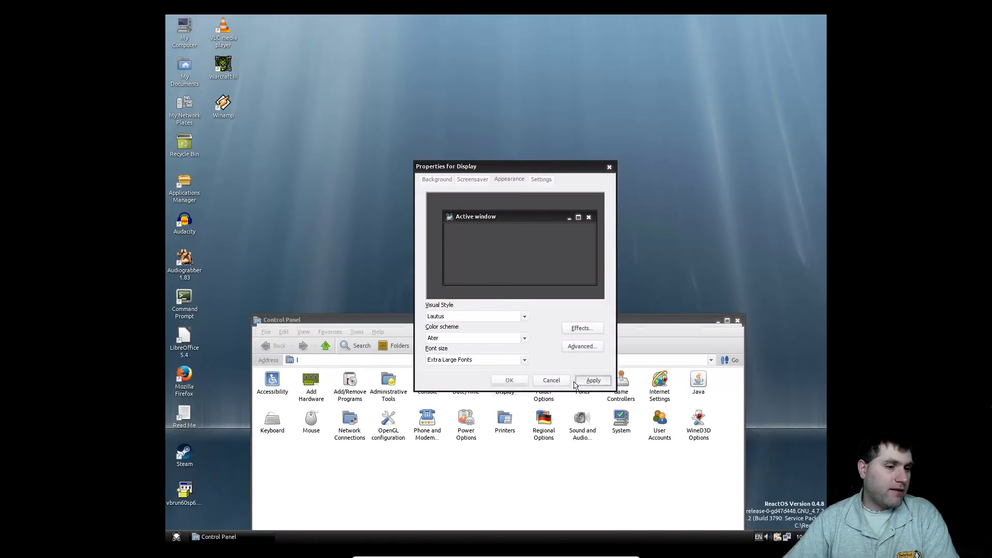
left_click(508, 382)
left_click_drag(516, 324, 564, 57)
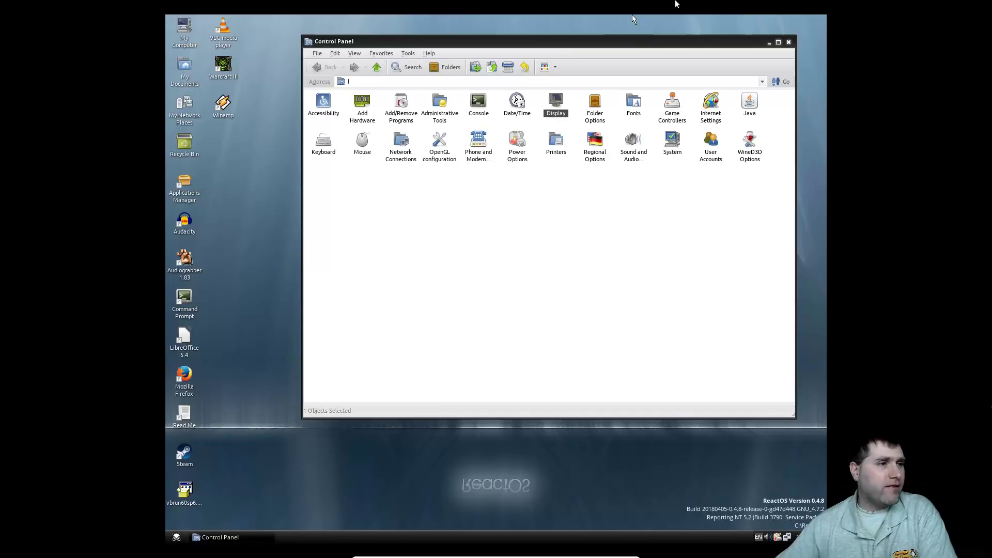
left_click(787, 43)
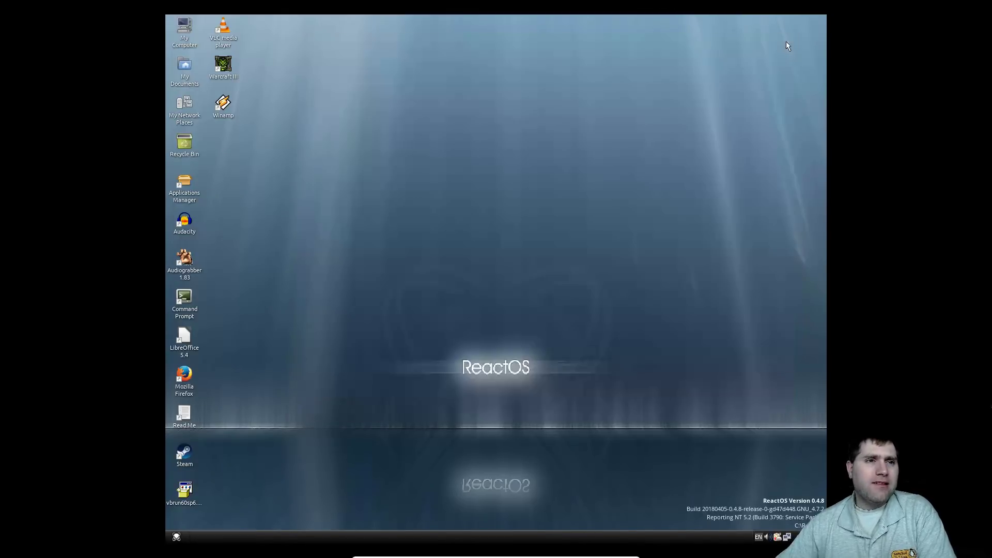
- Launch ReactOS Applications Manager from Start > Programs
left_click(176, 536)
mouse_move(215, 421)
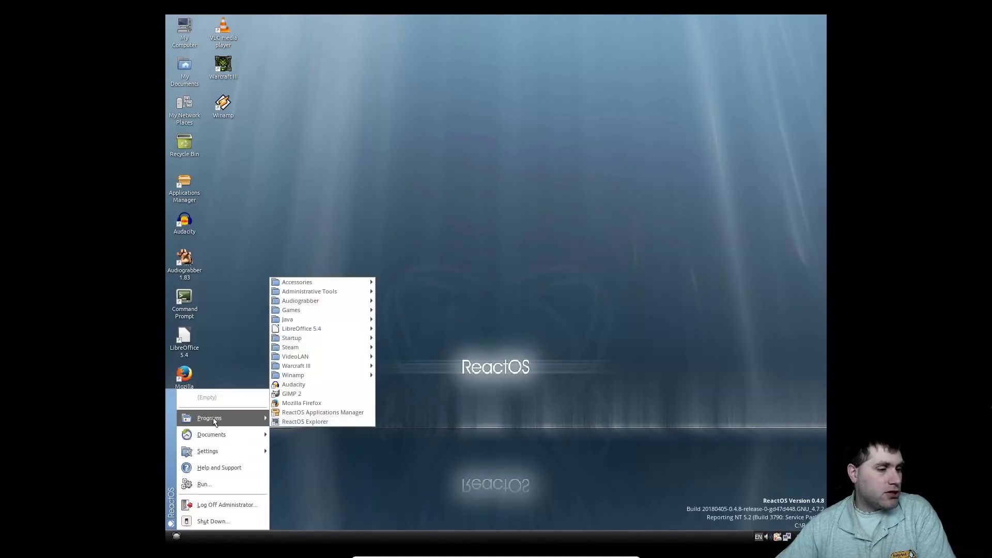
left_click(321, 412)
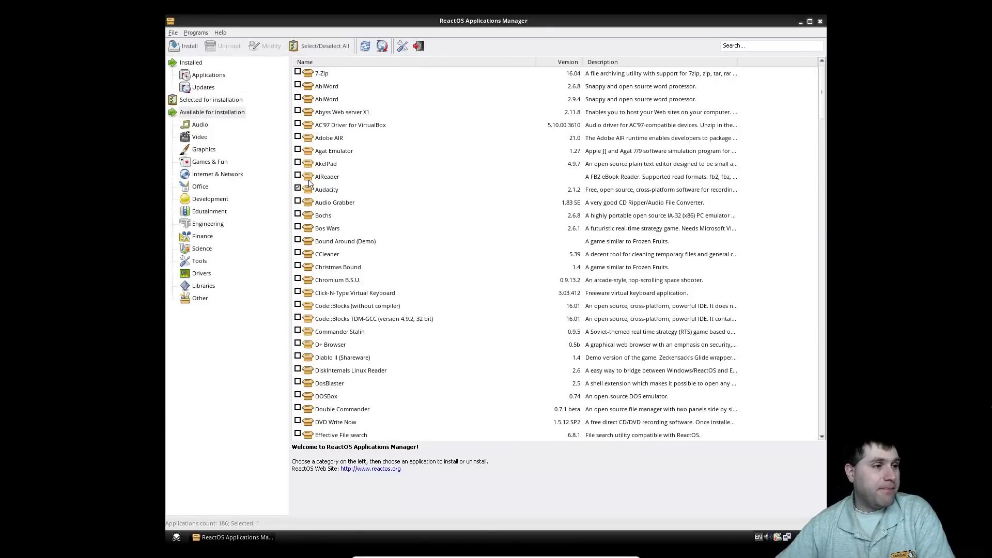
- Uncheck Audacity for installation and glance through the Program menu and application list
left_click(298, 189)
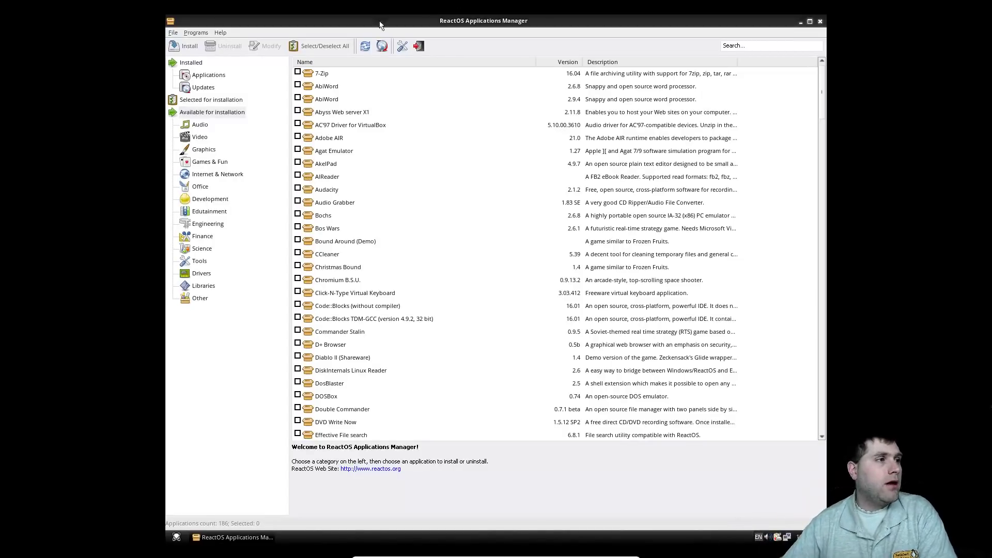
left_click(196, 32)
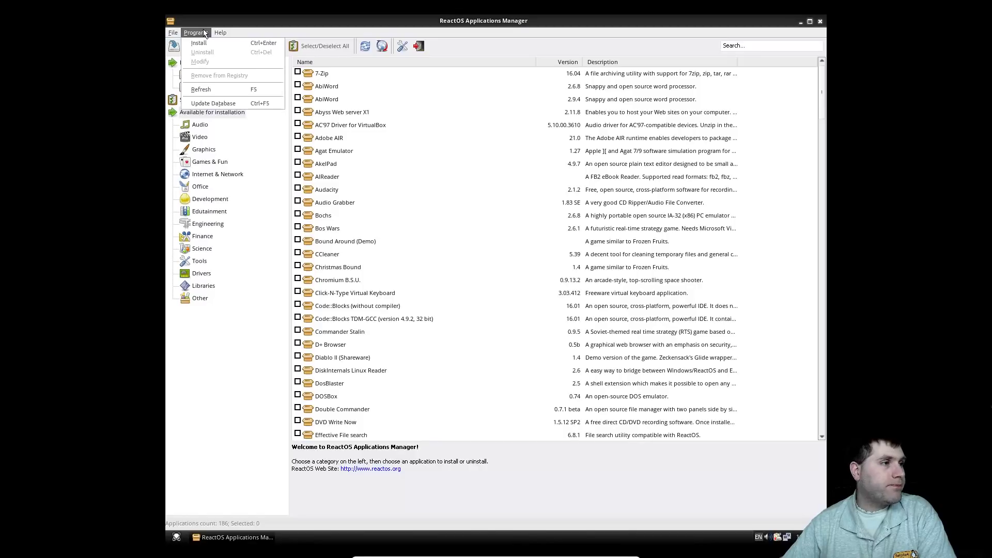
left_click(204, 33)
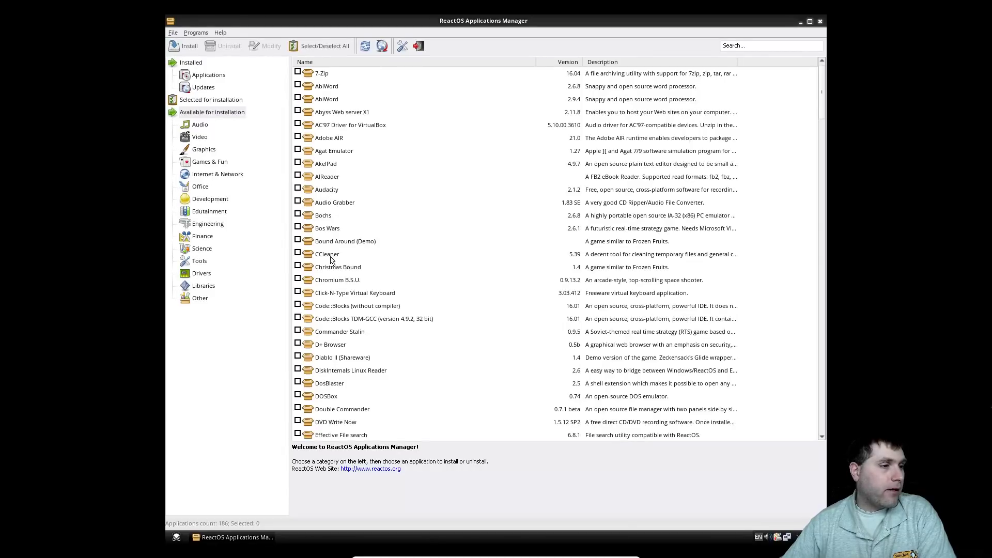
scroll(418, 347, "down", 7)
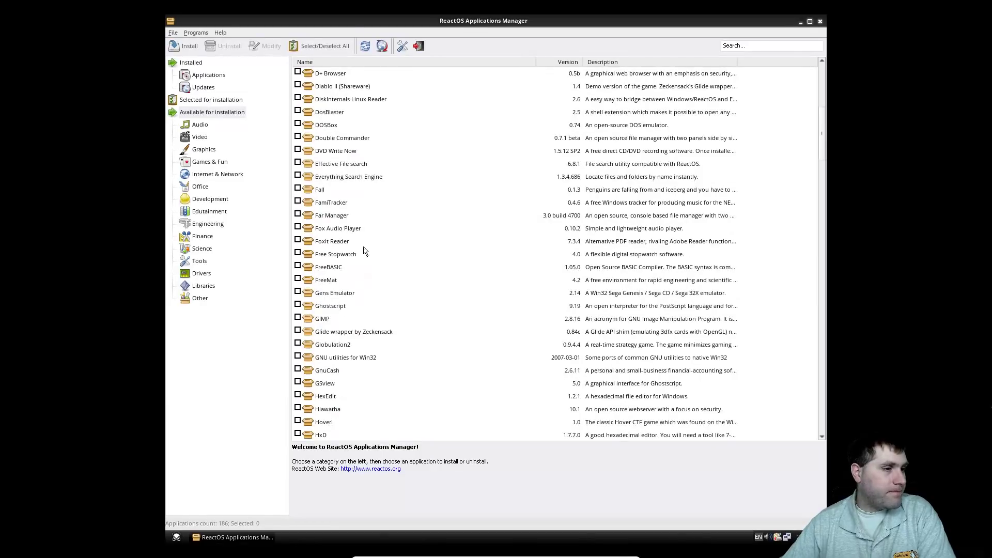
scroll(360, 293, "down", 20)
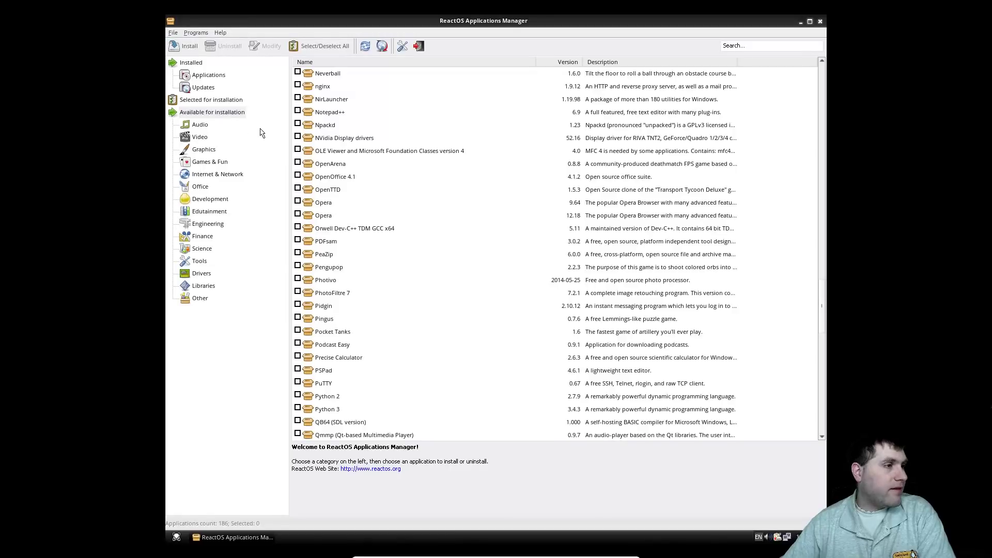
- Show the Audio category, close the Applications Manager, and launch Audacity from the desktop
left_click(207, 126)
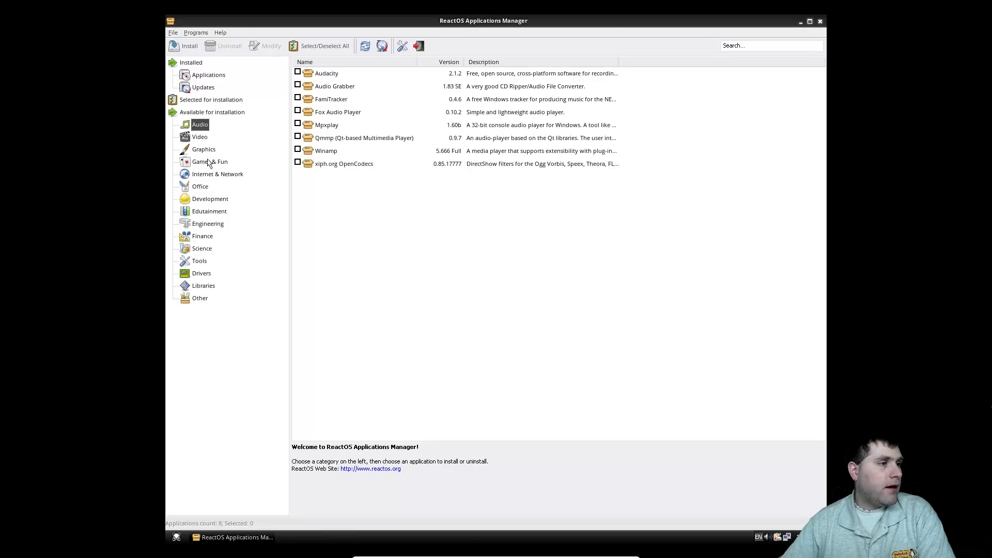
left_click(819, 21)
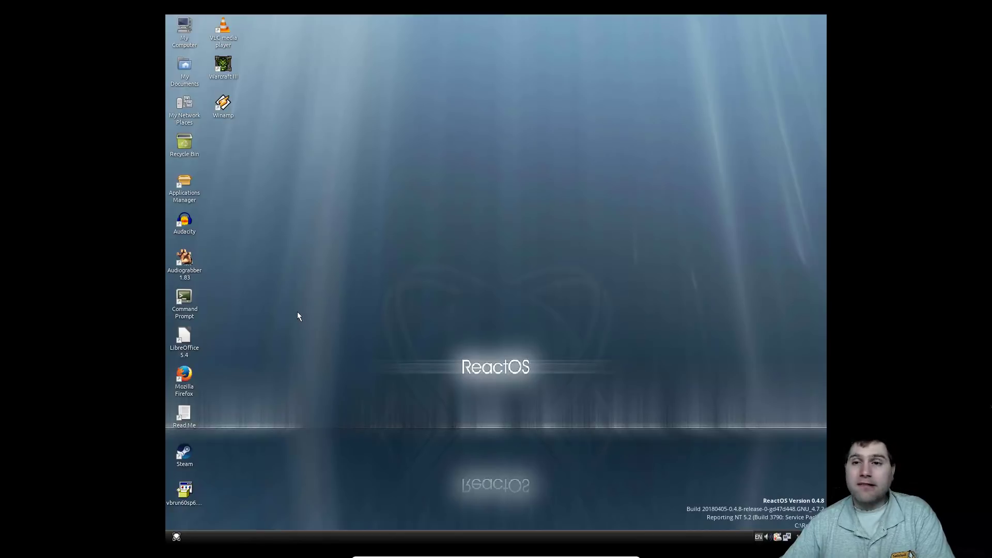
double_click(181, 229)
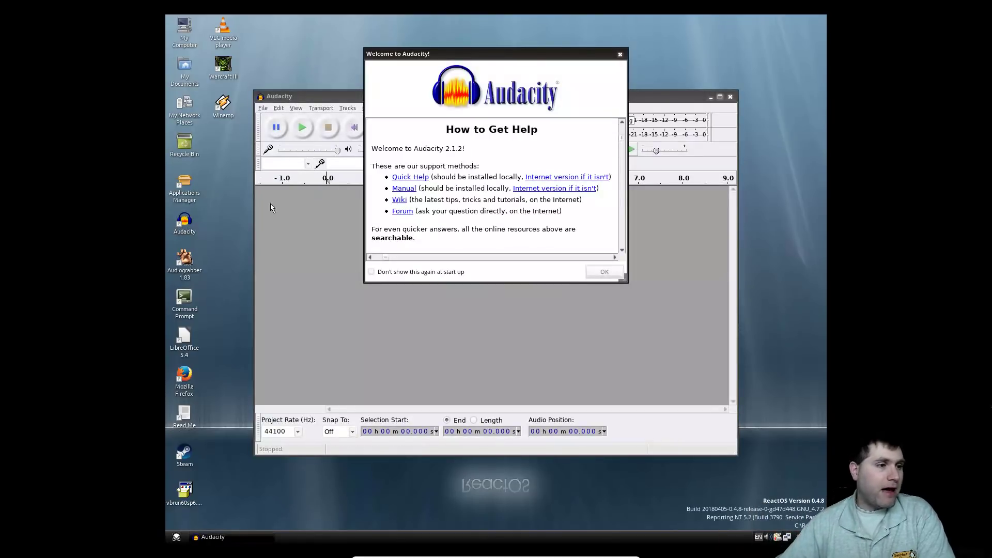
left_click(620, 54)
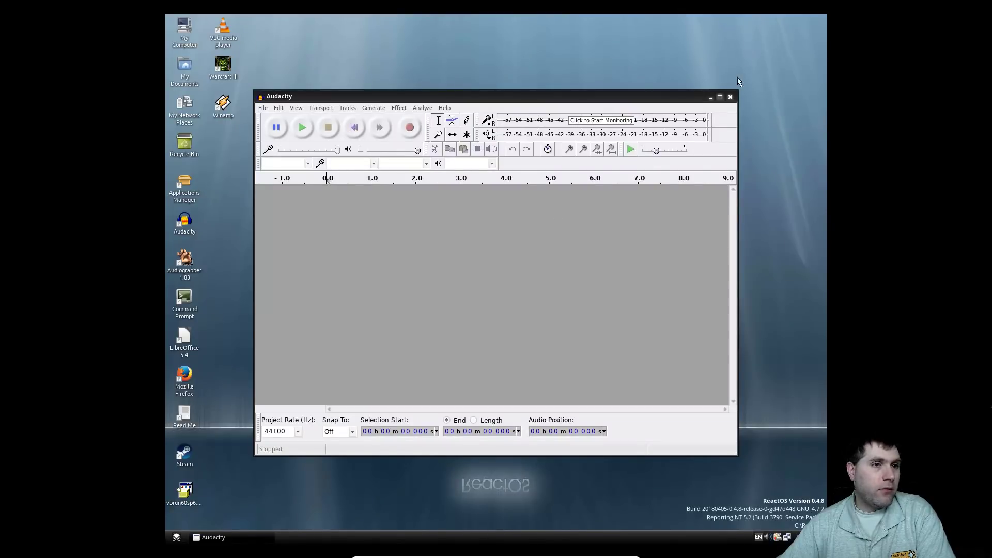
left_click(730, 96)
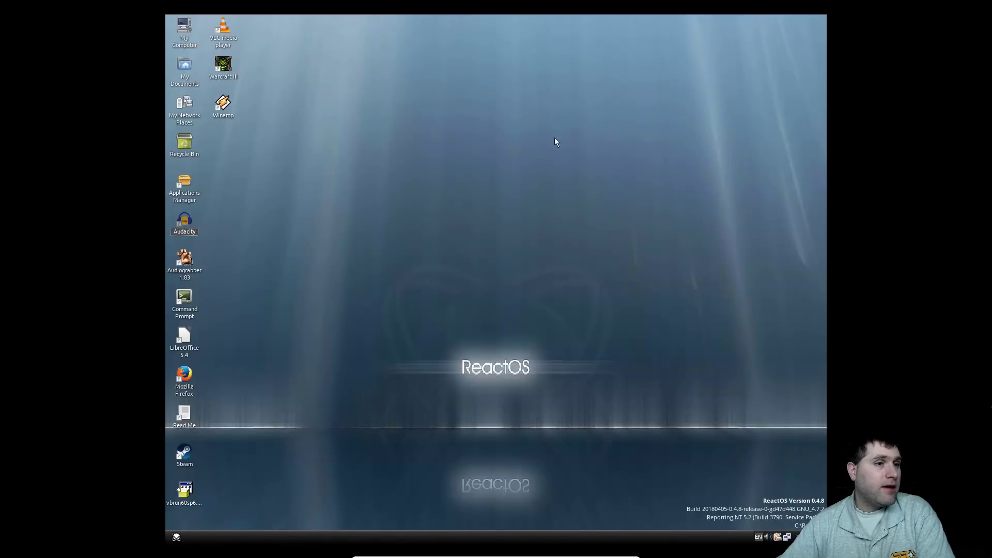
double_click(184, 261)
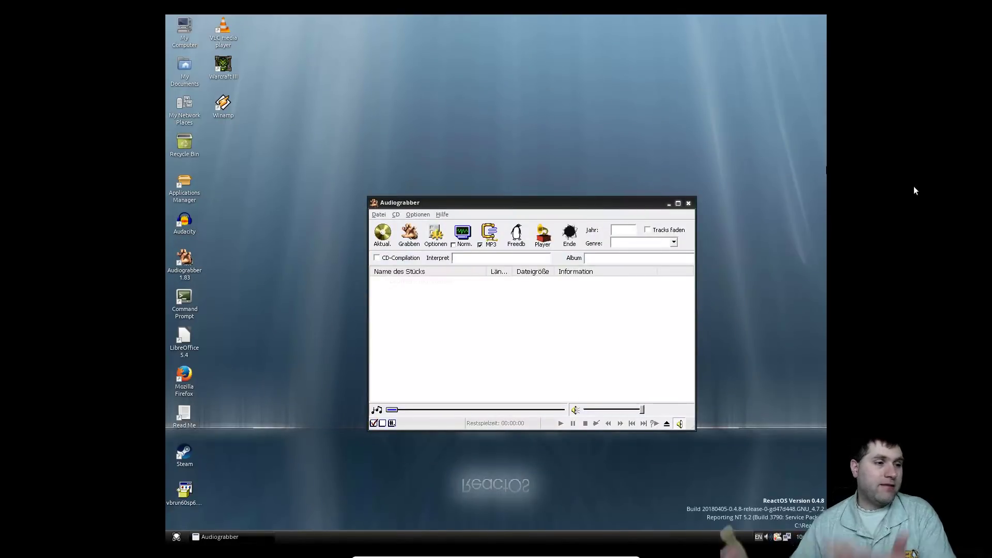
left_click(418, 214)
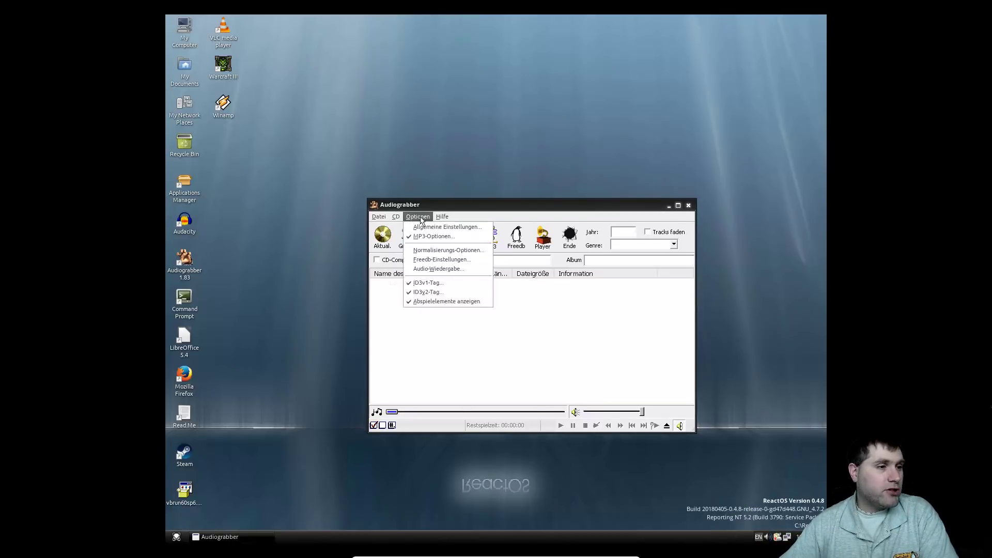
left_click(531, 207)
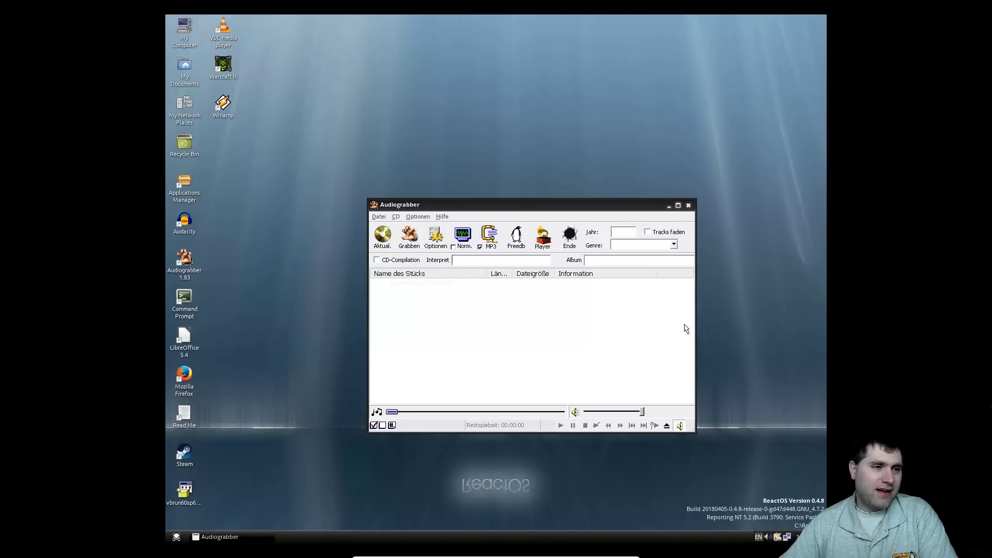
left_click(686, 205)
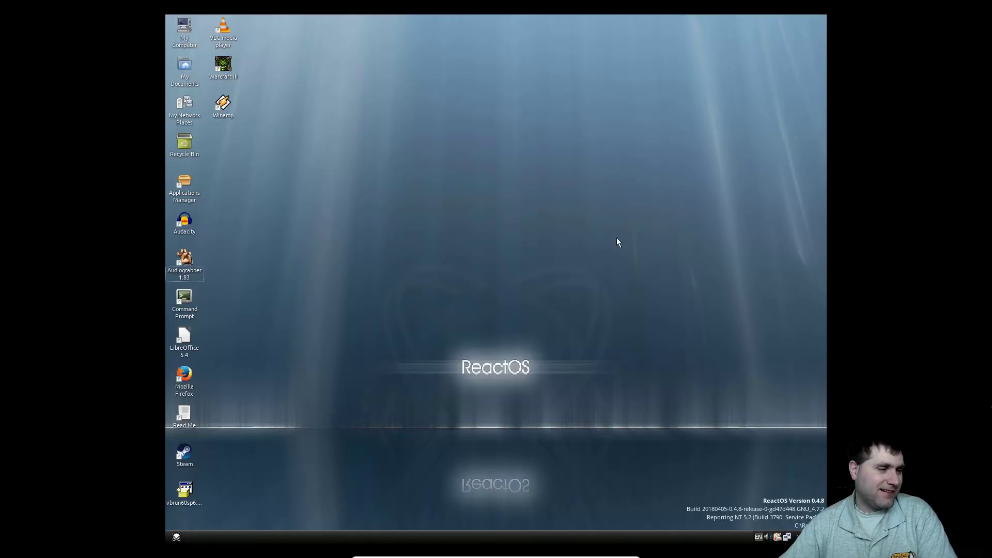
left_click(194, 465)
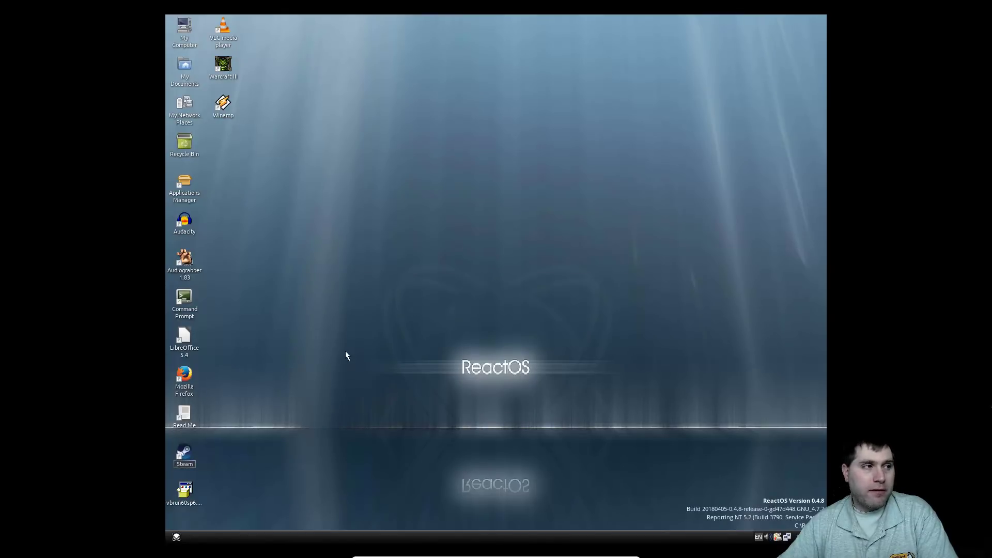
double_click(223, 105)
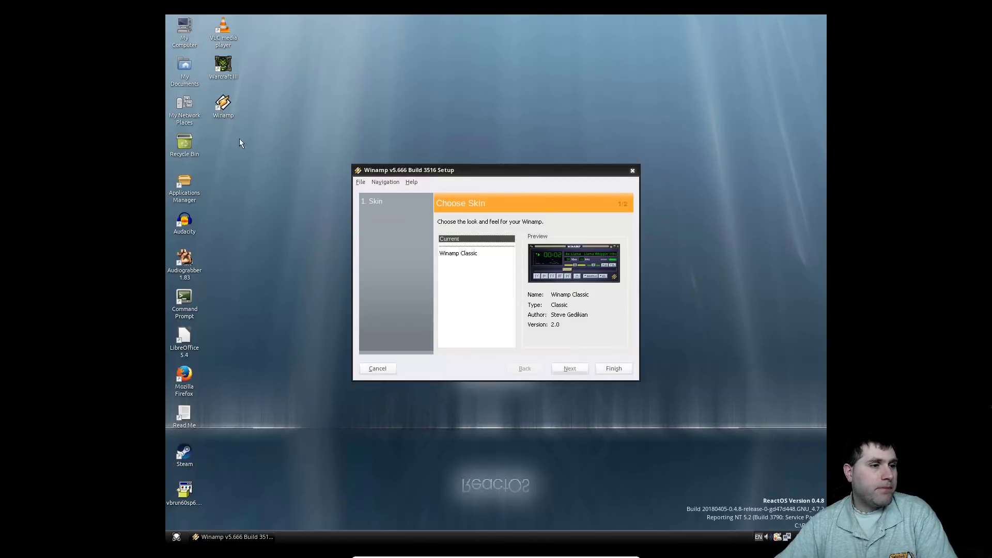
- Finish Winamp's first-run setup with the Winamp Classic skin and default associations, skipping user info
left_click(571, 369)
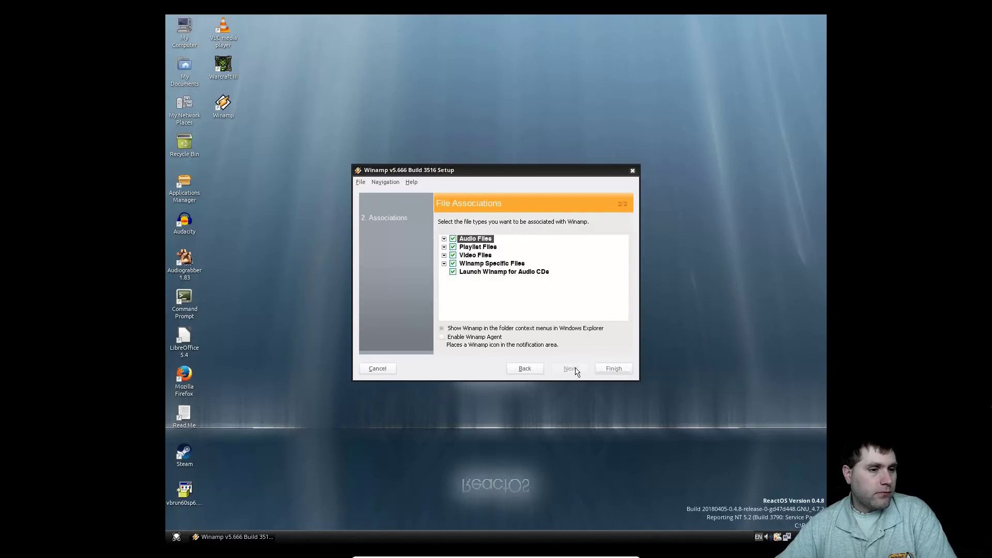
left_click(613, 369)
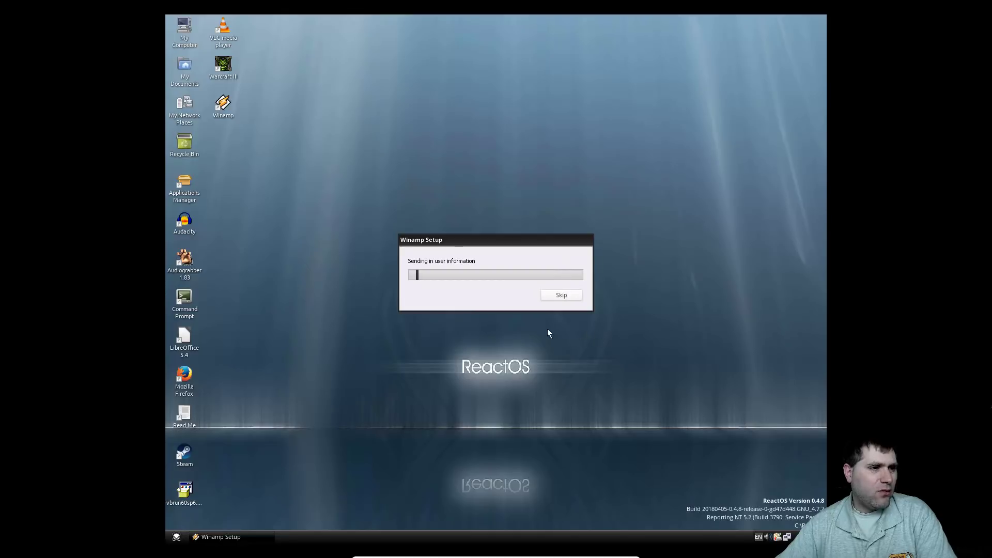
left_click(549, 295)
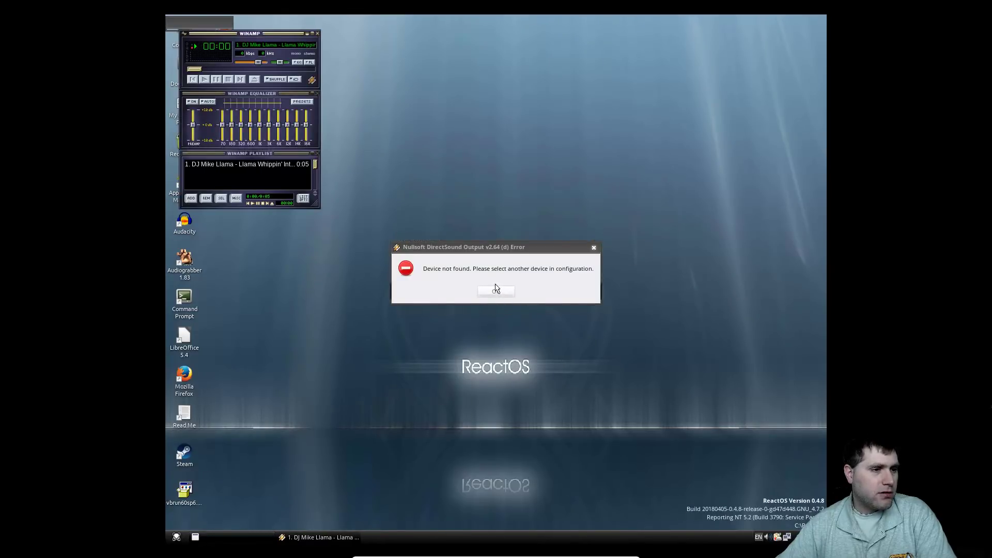
- Dismiss the DirectSound error, move the player to the screen centre, and close Winamp
left_click(495, 291)
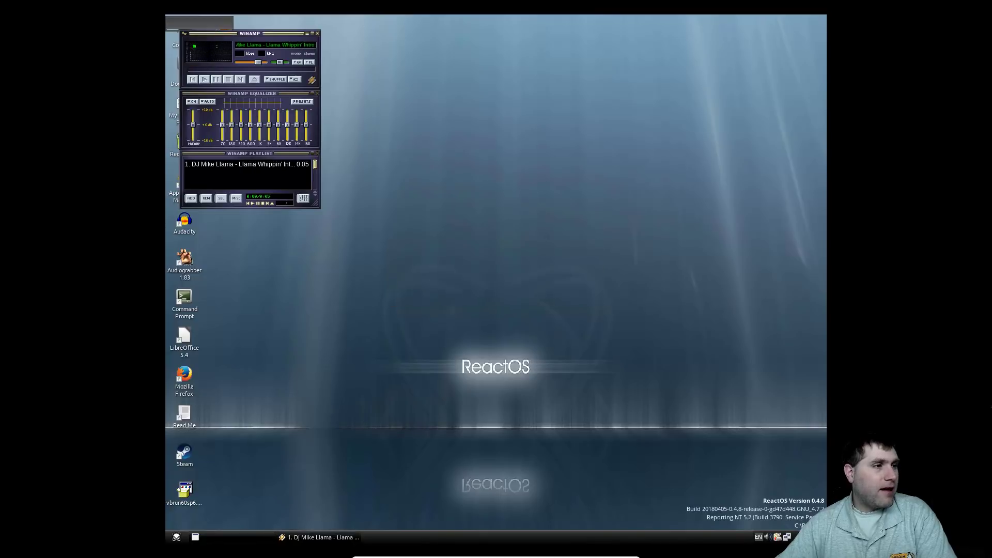
left_click_drag(260, 35, 499, 121)
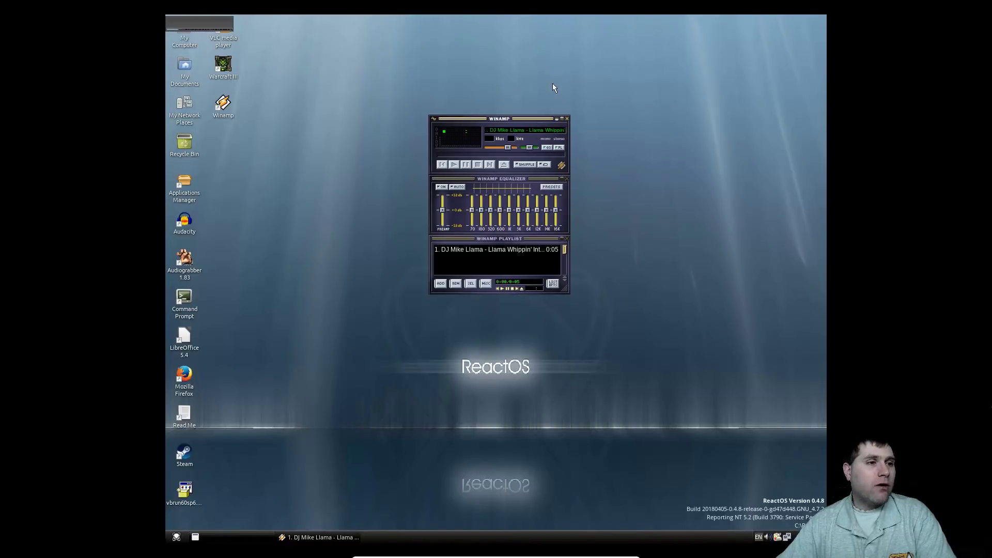
left_click(567, 119)
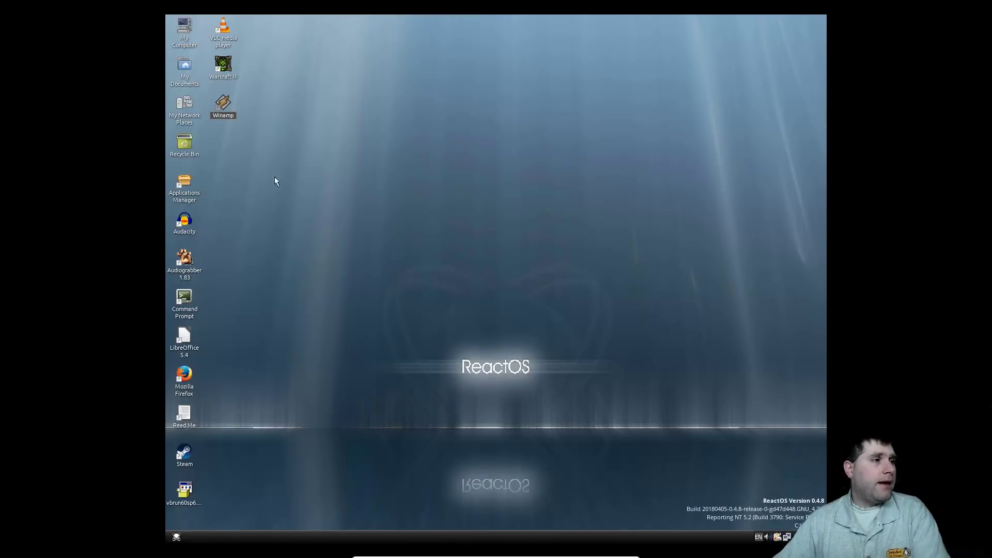
left_click(223, 71)
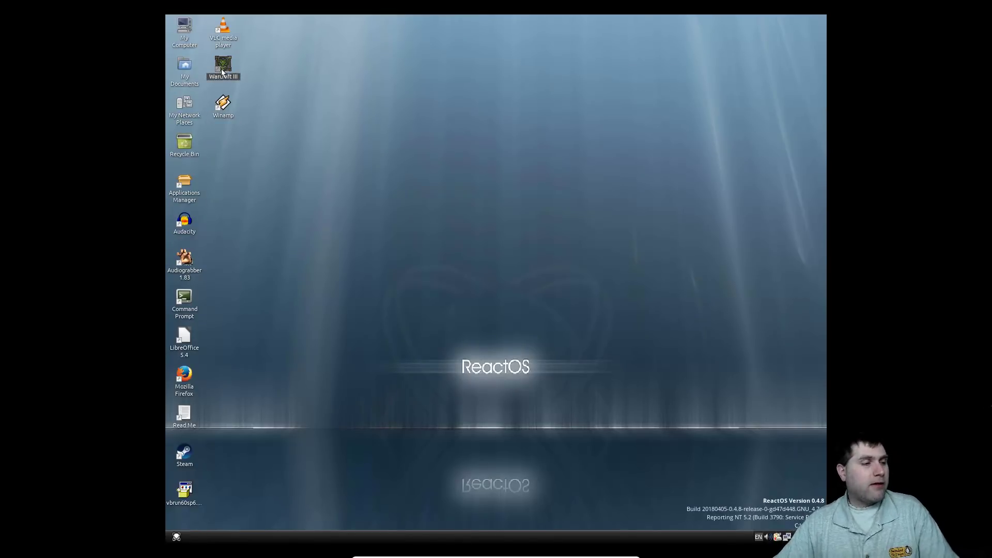
double_click(223, 71)
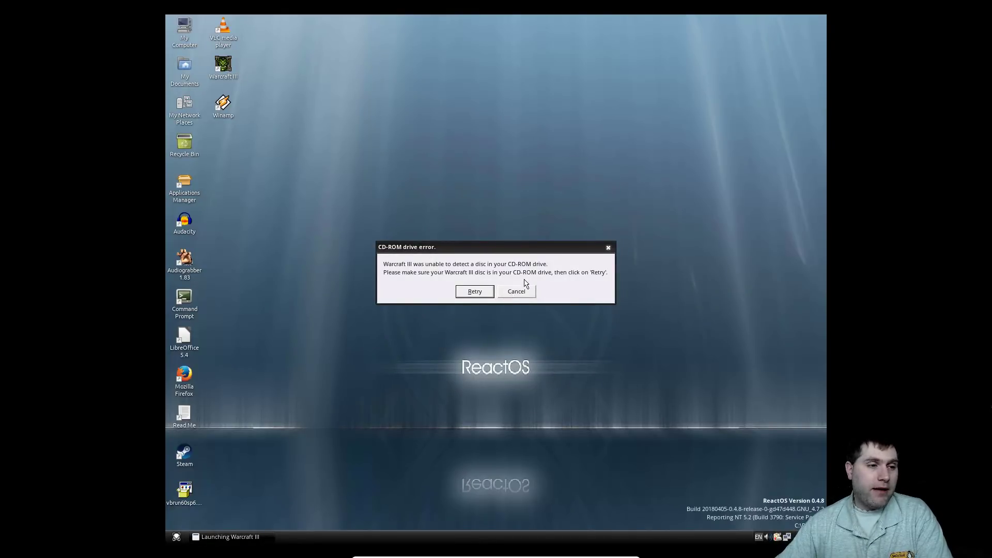
left_click(517, 293)
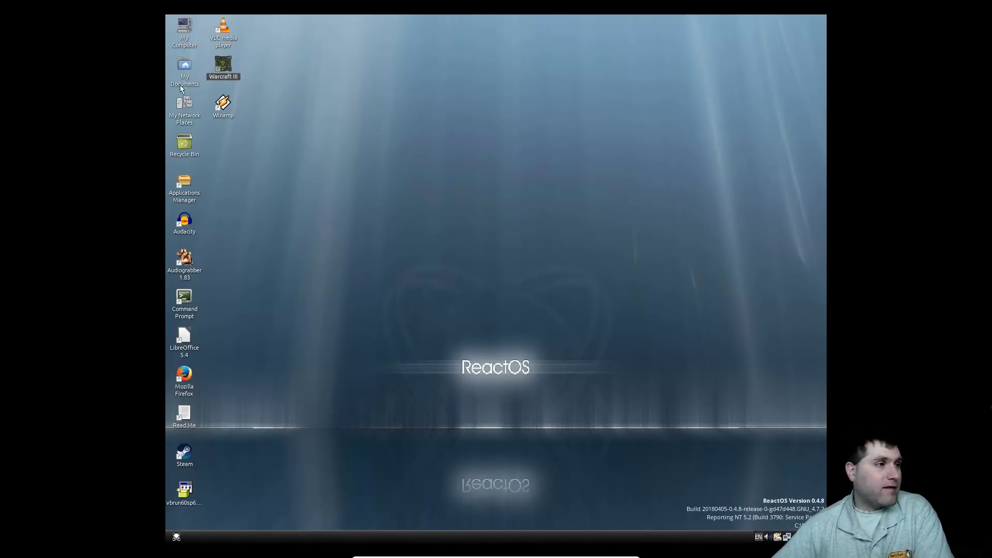
- Run SteamSetup from My Documents > RAPPS Downloads
left_click(187, 68)
double_click(189, 69)
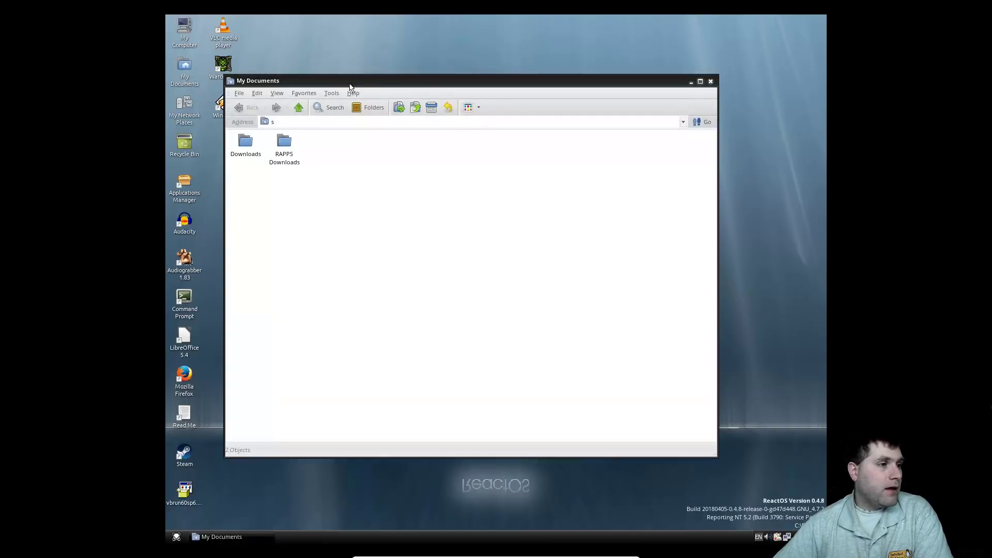
double_click(284, 159)
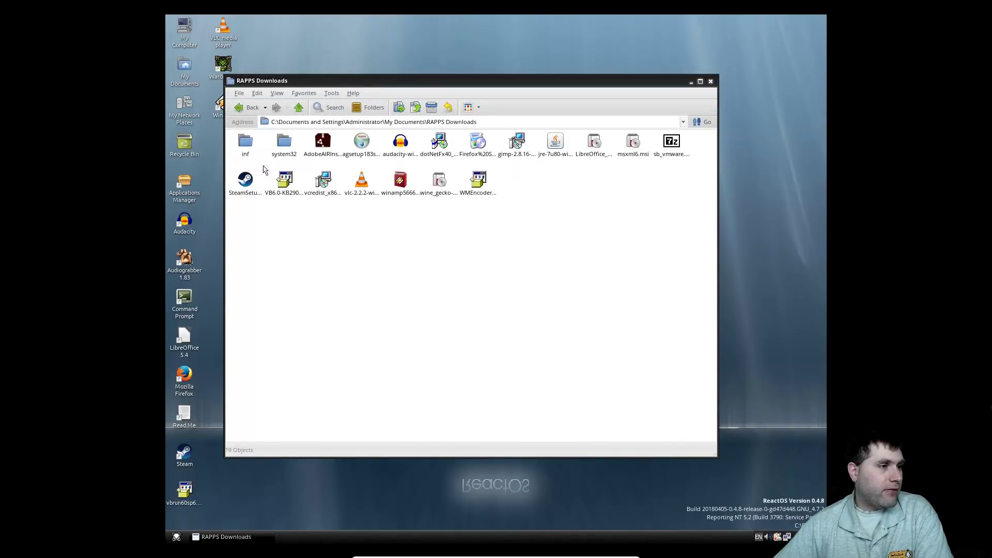
left_click(248, 187)
double_click(249, 187)
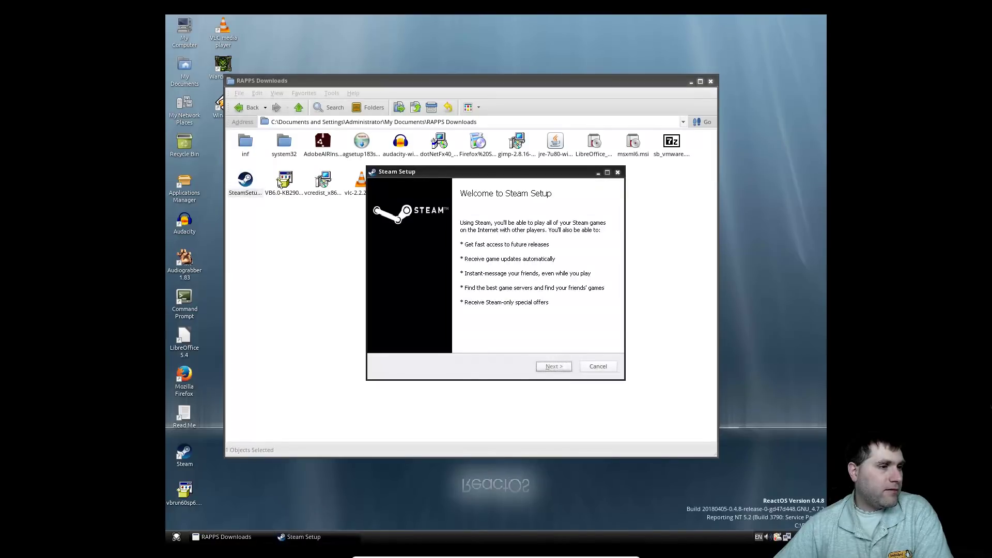
- Install Steam in English to C:\Program Files\Steam, start it, and close the folder
left_click(561, 368)
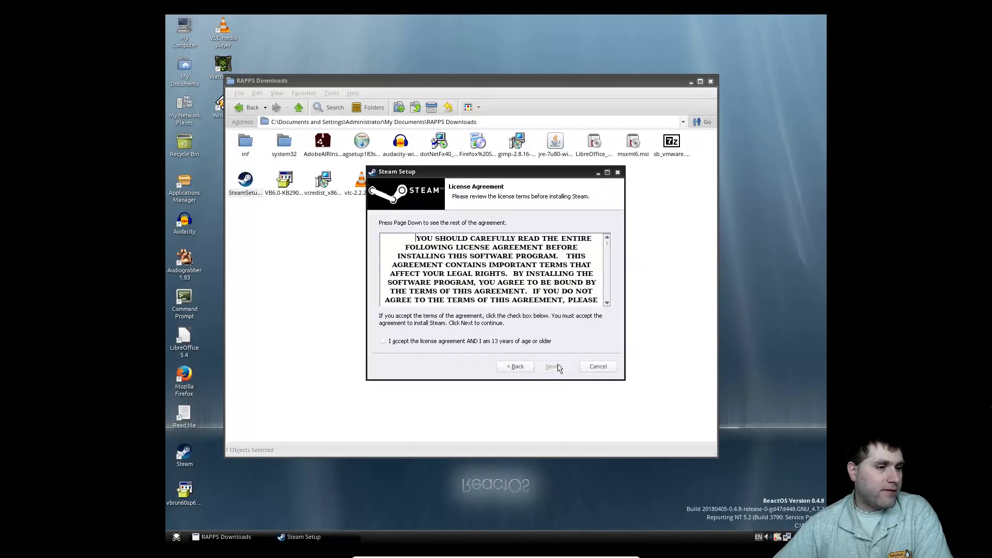
left_click(513, 342)
scroll(491, 268, "down", 10)
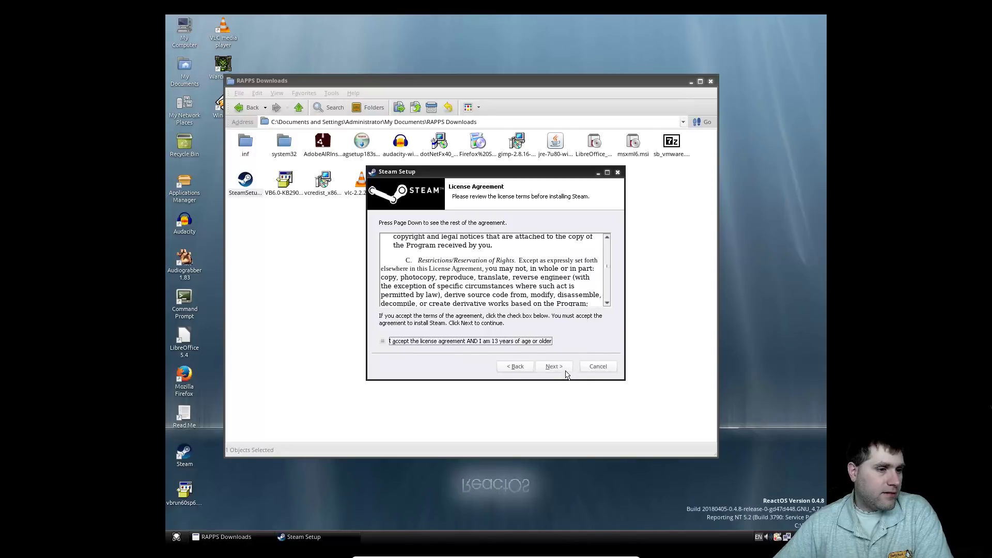
left_click(554, 366)
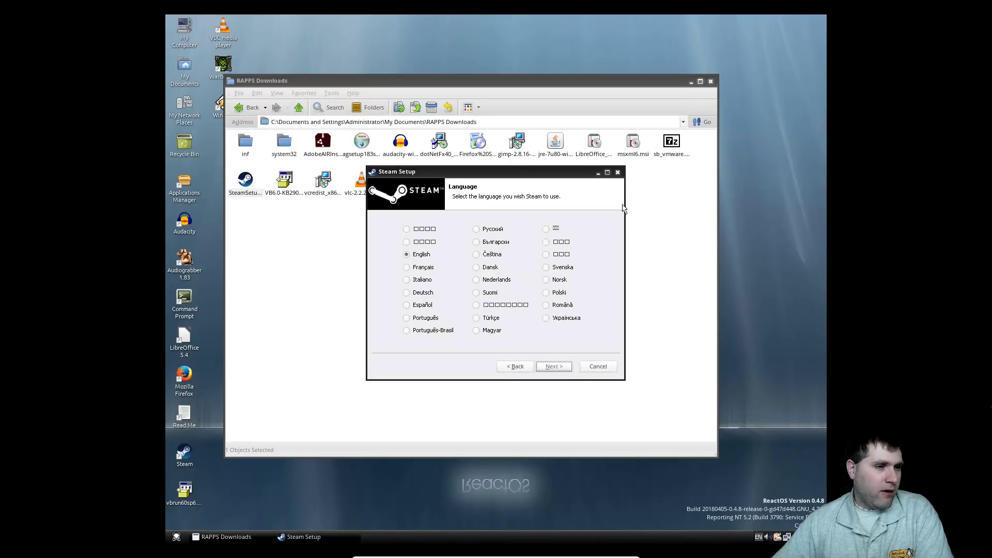
left_click(560, 365)
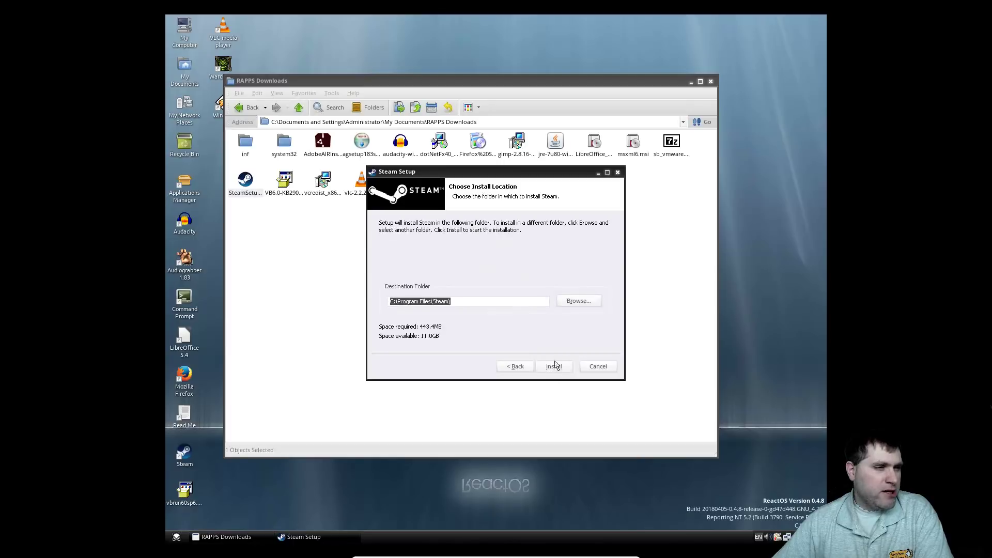
left_click(561, 365)
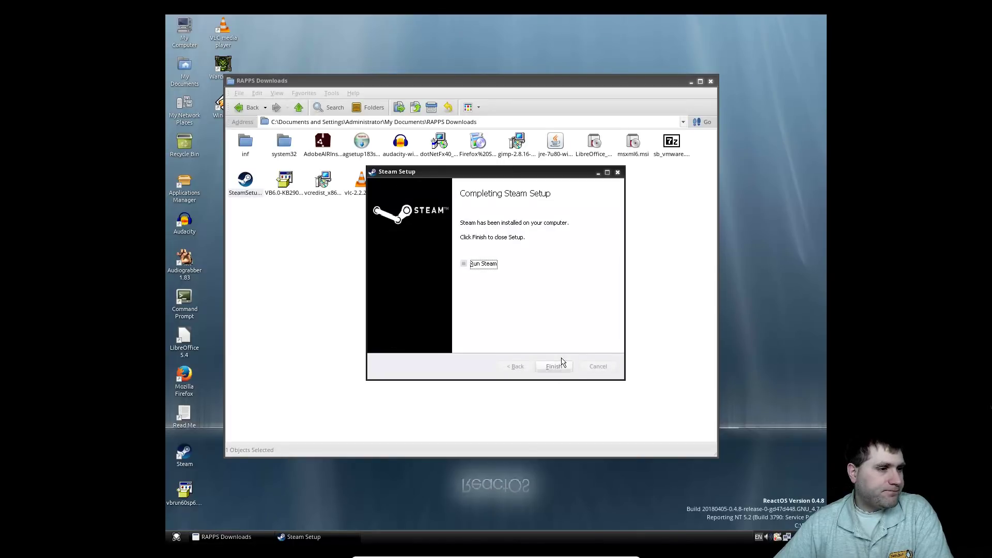
left_click(553, 366)
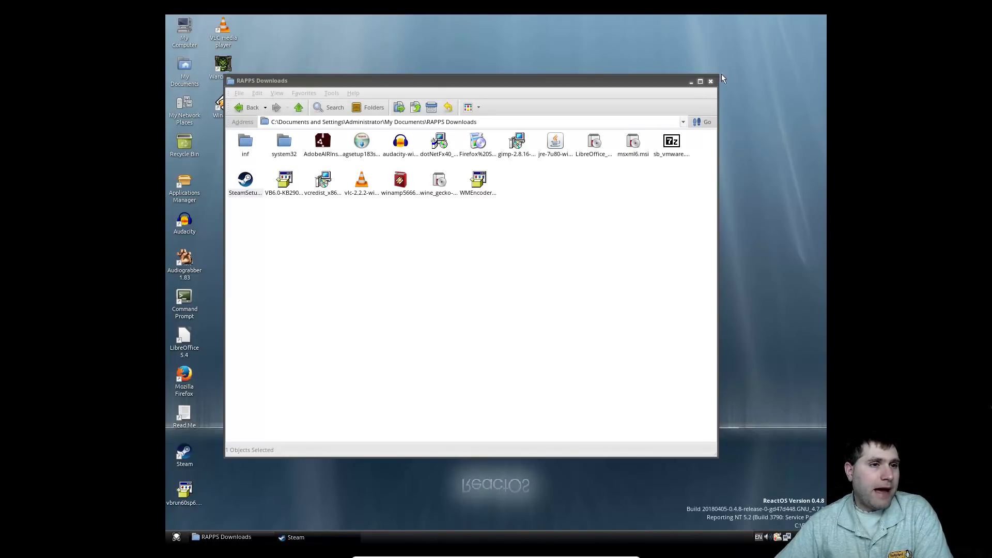
left_click(711, 81)
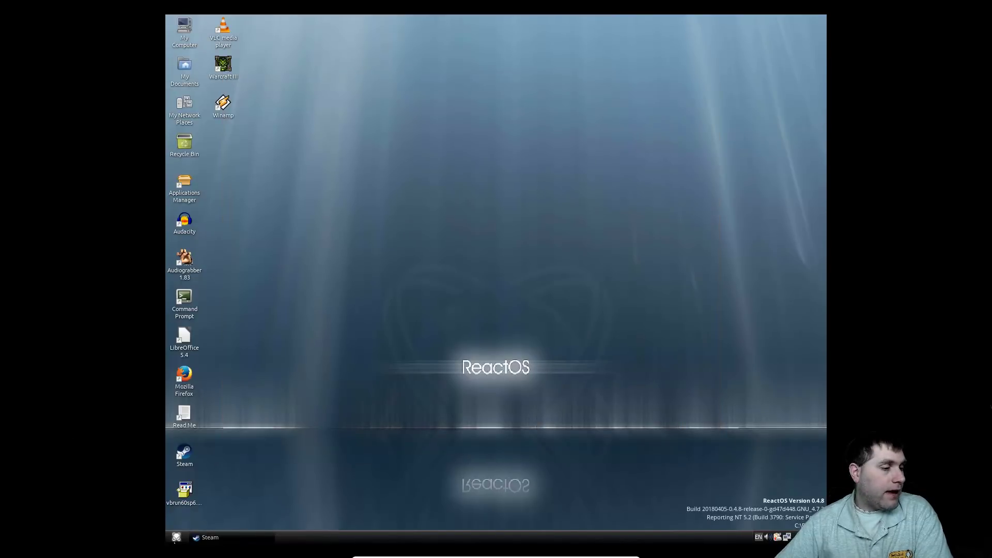
left_click(173, 535)
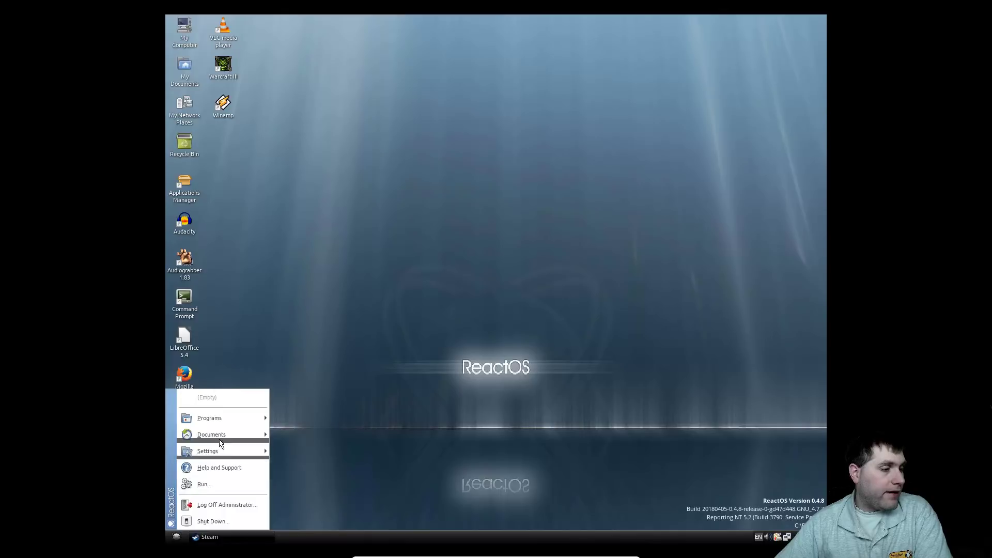
mouse_move(216, 418)
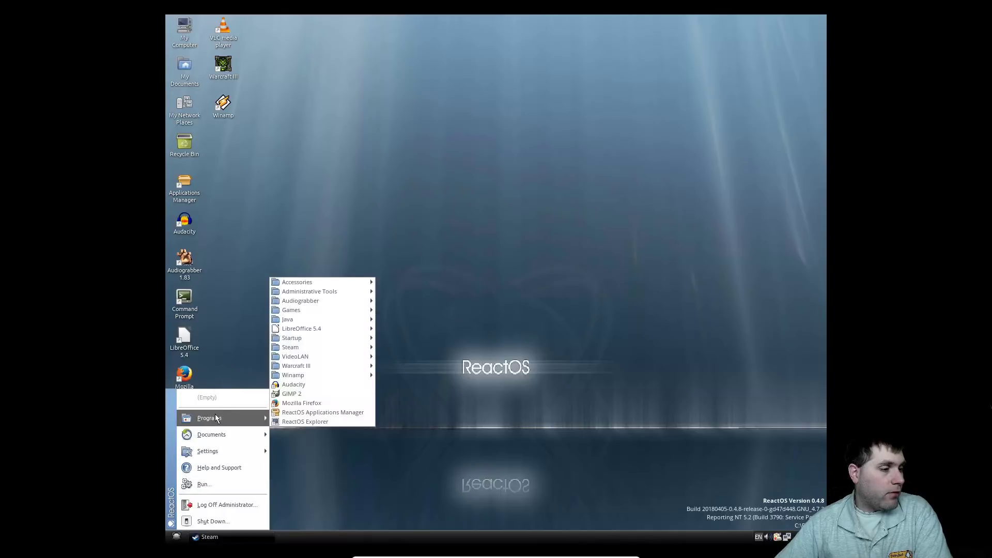
left_click(304, 412)
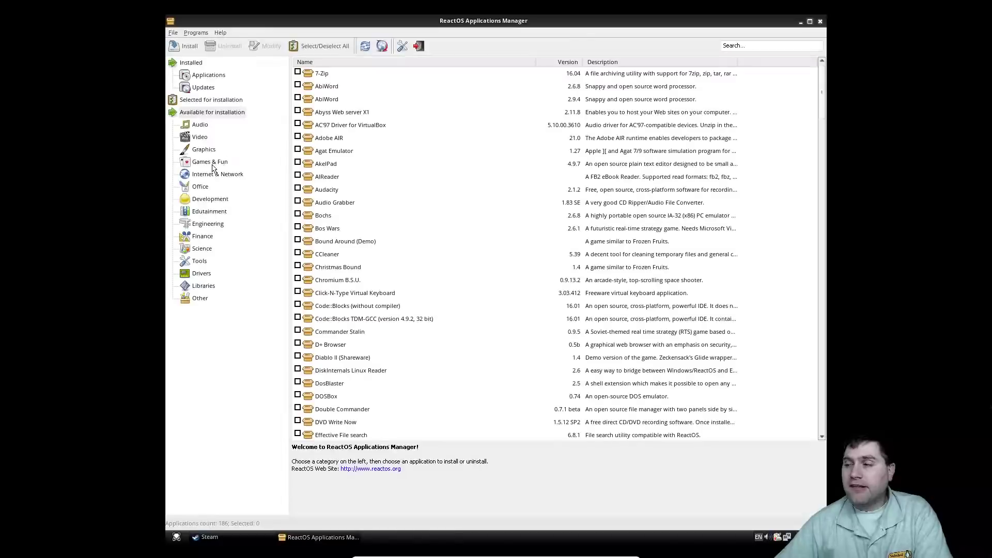
left_click(205, 272)
left_click(204, 287)
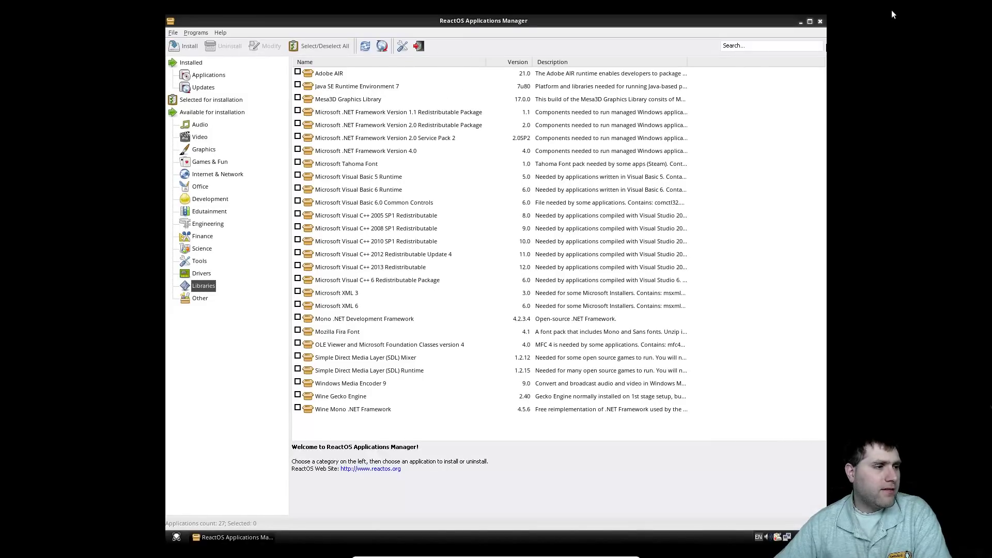
left_click(820, 23)
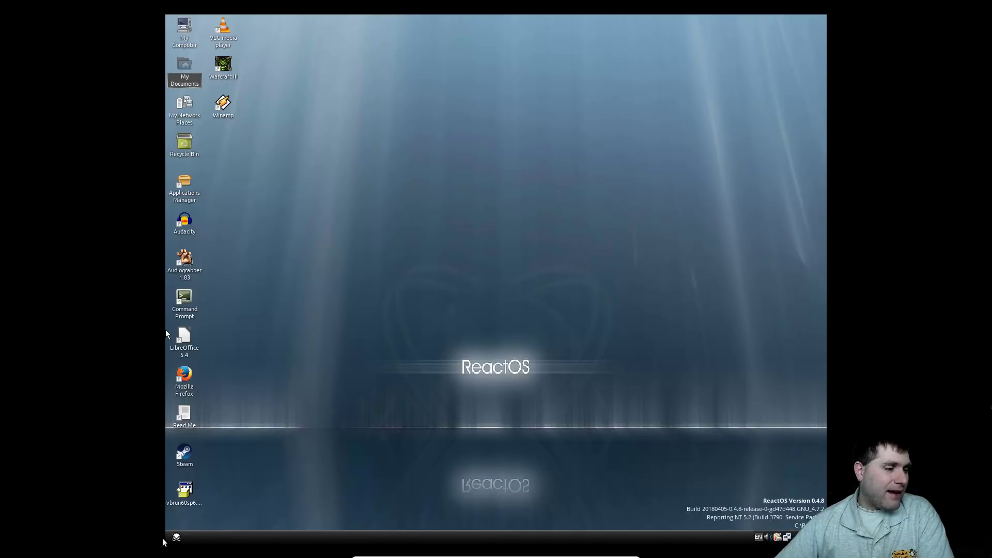
left_click(176, 536)
left_click(176, 536)
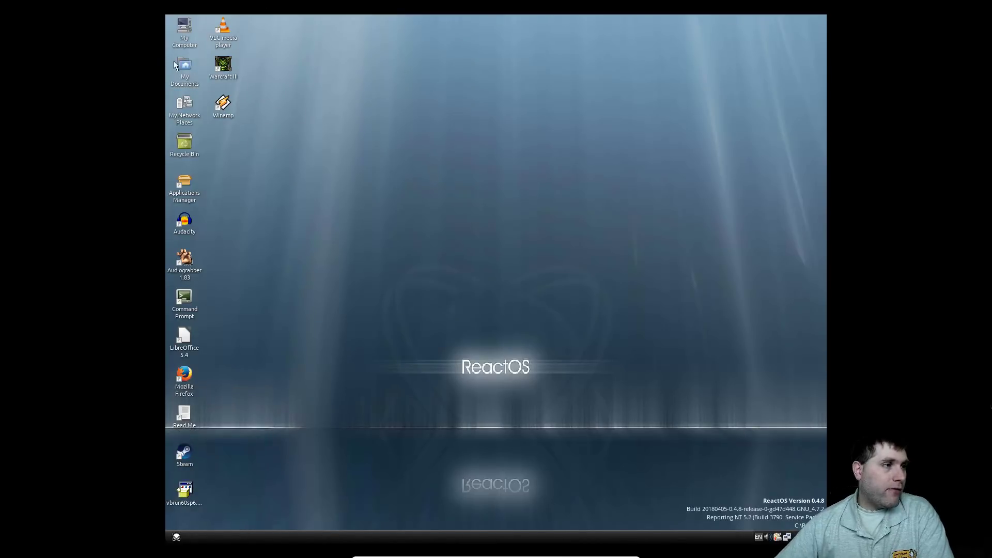
double_click(186, 72)
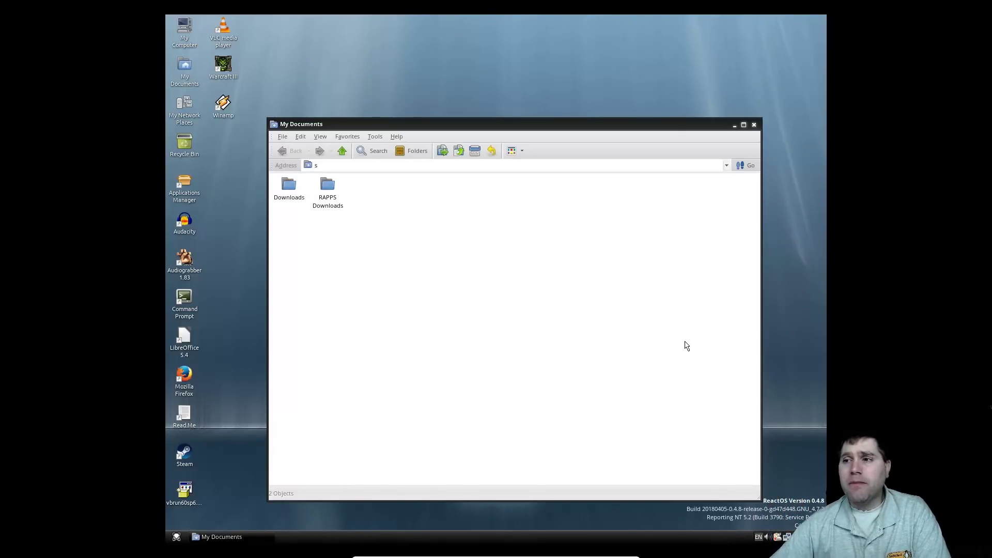
left_click(754, 125)
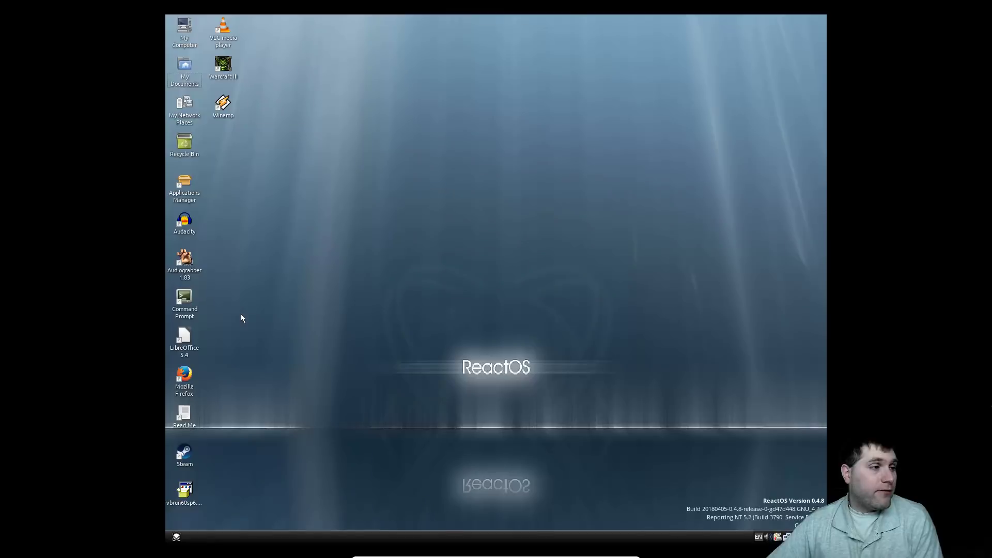
- Launch GIMP 2 from the Start menu's Programs list
key("super")
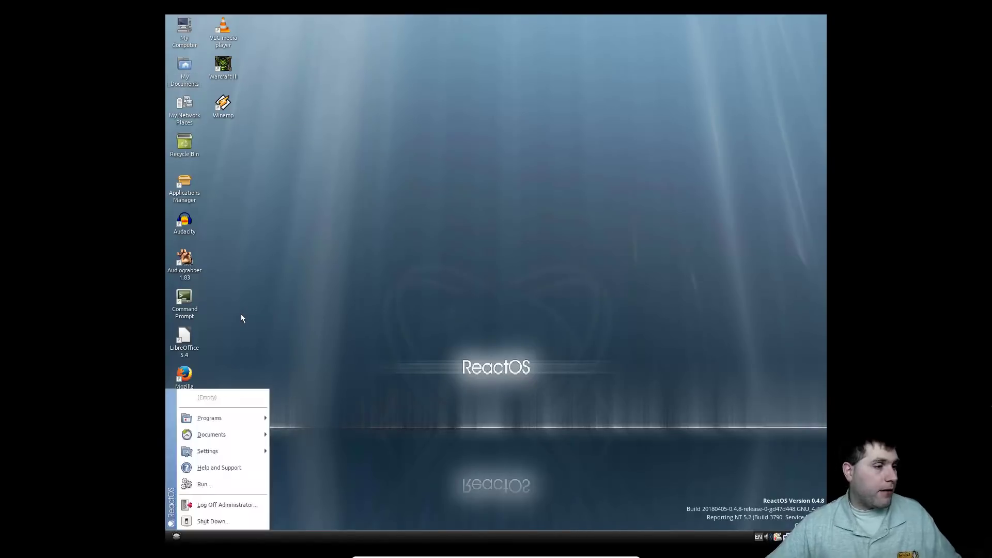
mouse_move(225, 425)
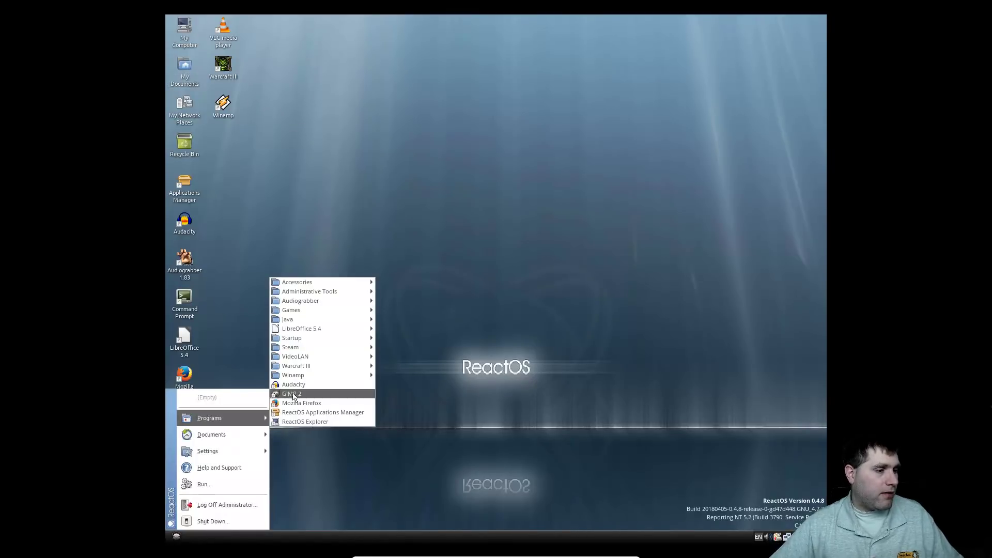
left_click(382, 380)
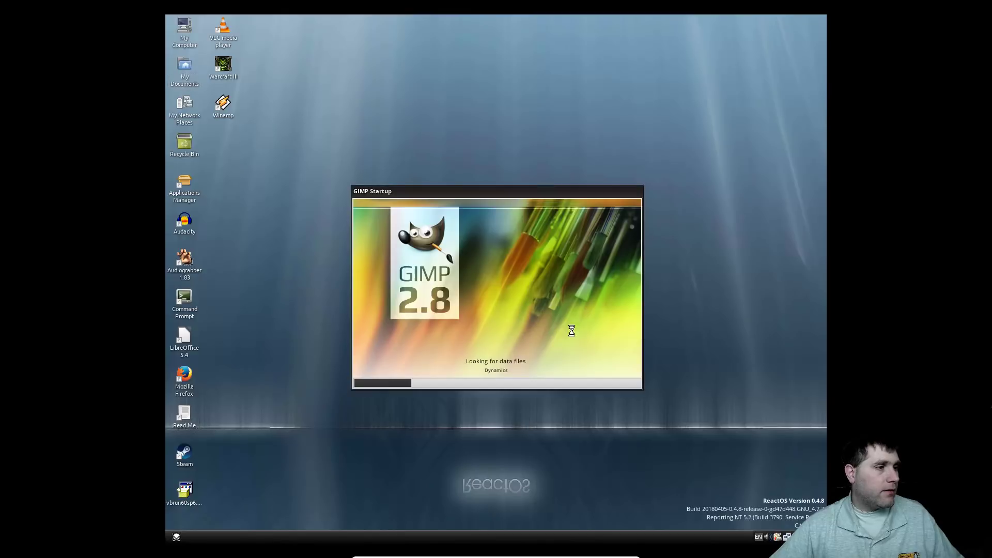